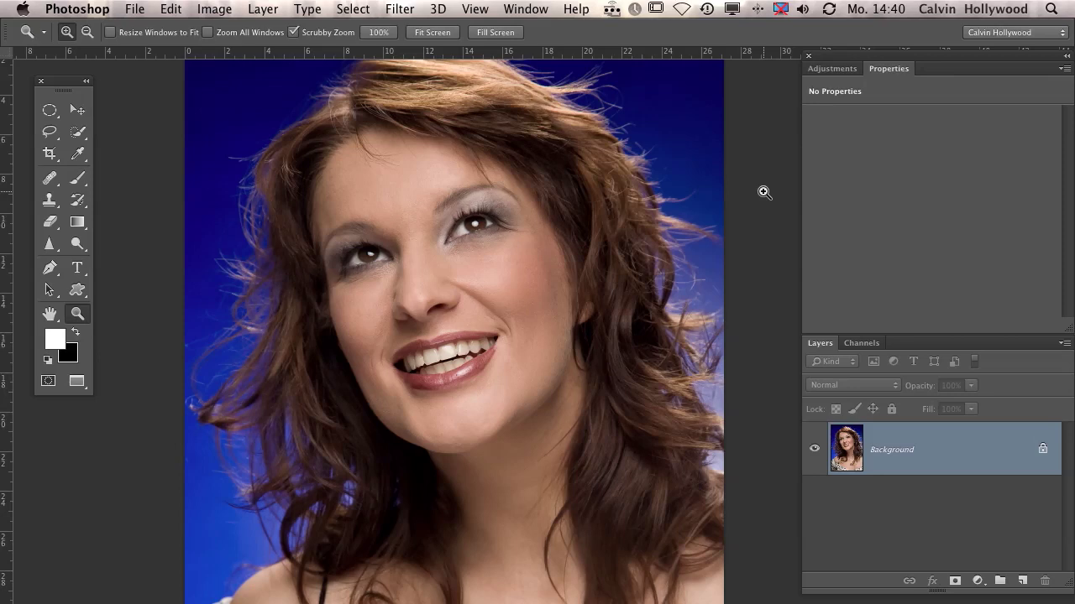
Step: Duplicate the Background layer and add a Levels adjustment layer above the copy
{"action": "left_click", "coordinate": [494, 330]}
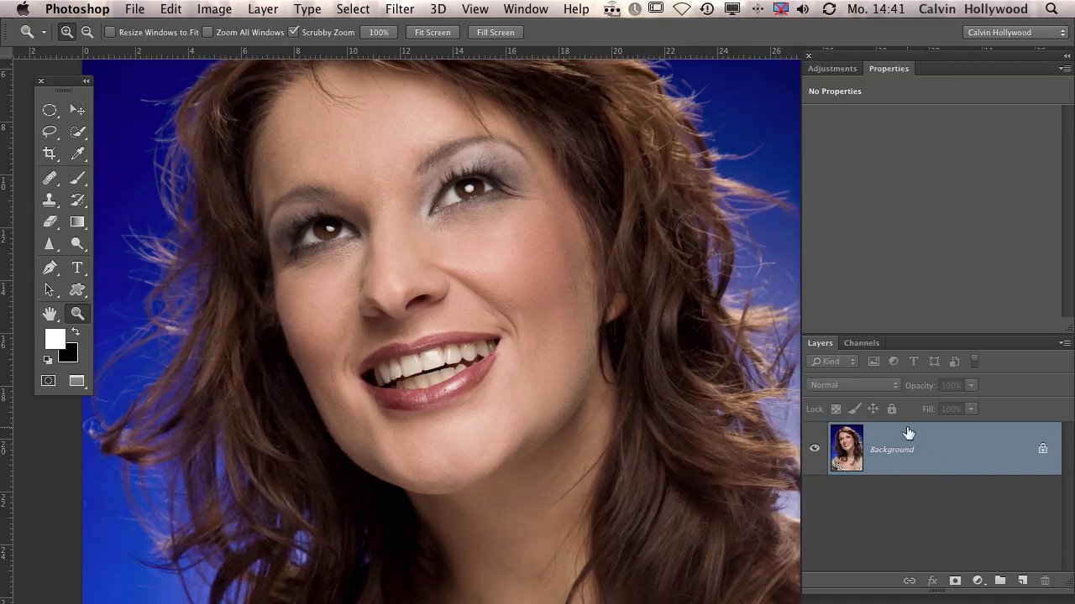
{"action": "key", "text": "ctrl+j"}
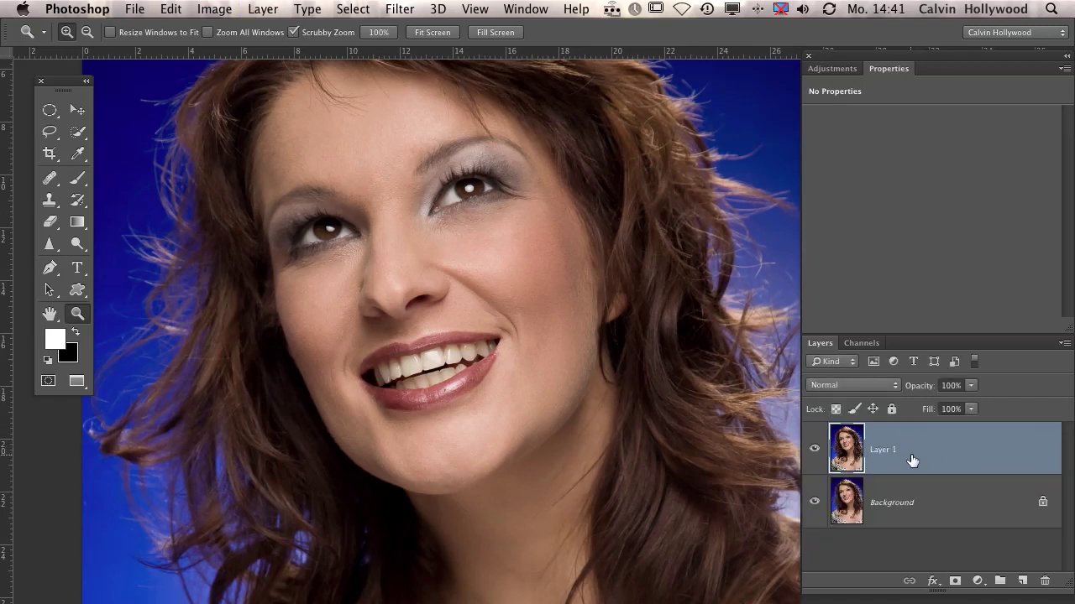
{"action": "left_click", "coordinate": [831, 68]}
{"action": "left_click", "coordinate": [868, 105]}
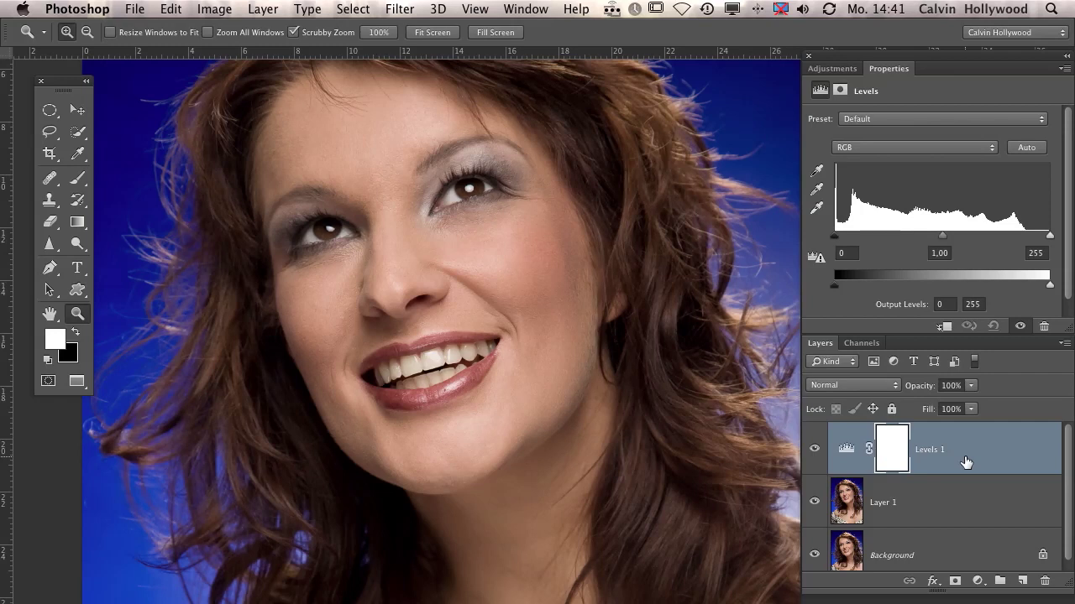
Step: Stamp all visible layers into a new layer on top and rename it "camera raw skin retouching"
{"action": "key", "text": "alt"}
{"action": "key", "text": "super+alt+shift+e"}
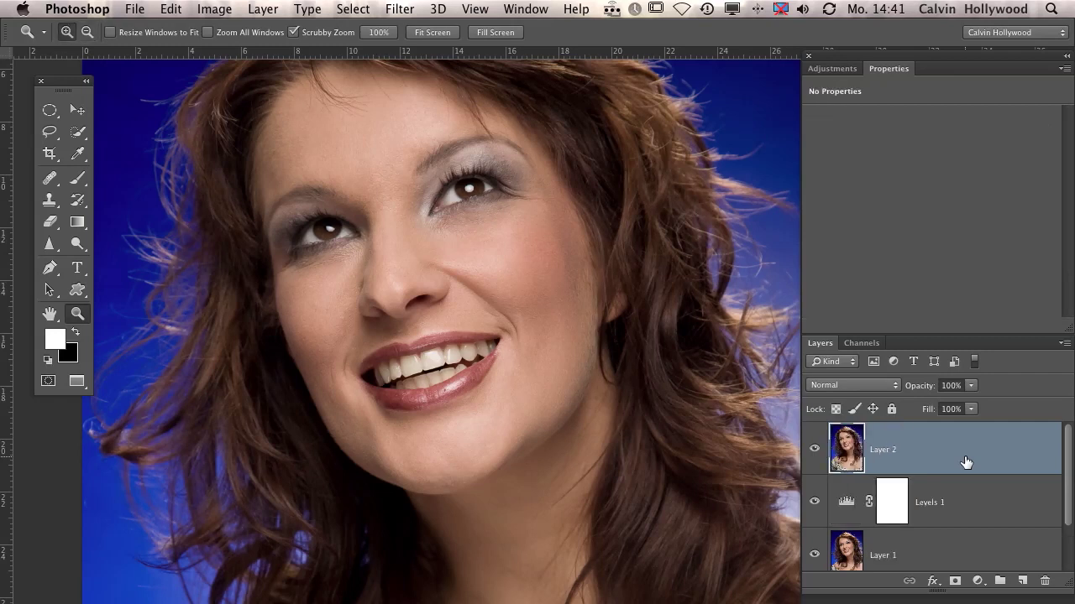
{"action": "double_click", "coordinate": [883, 450]}
{"action": "type", "text": "camera raw skin retouc"}
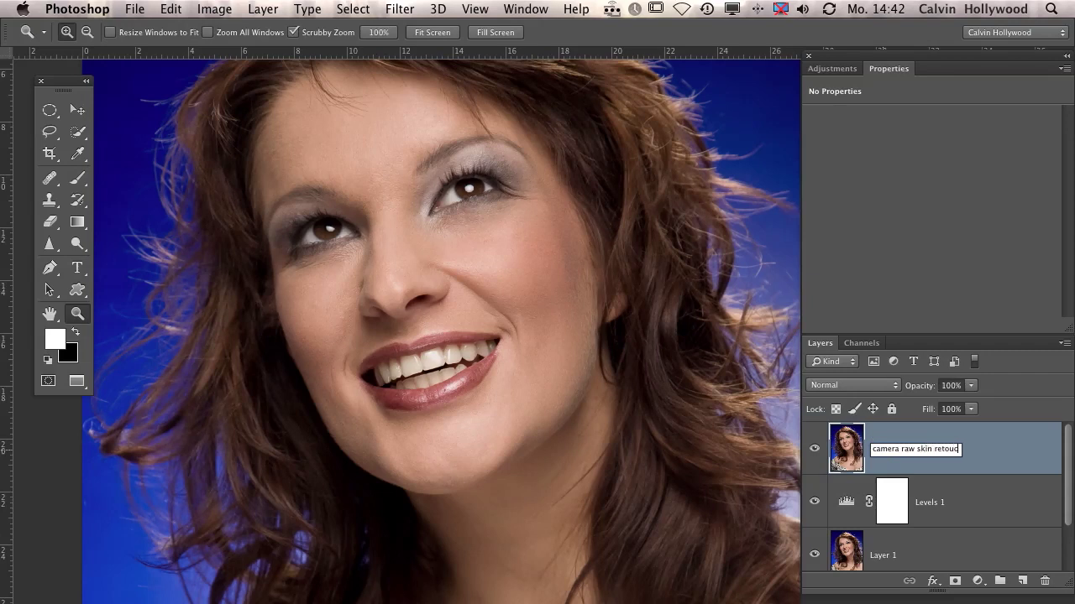
{"action": "type", "text": "hing"}
{"action": "left_click", "coordinate": [1020, 442]}
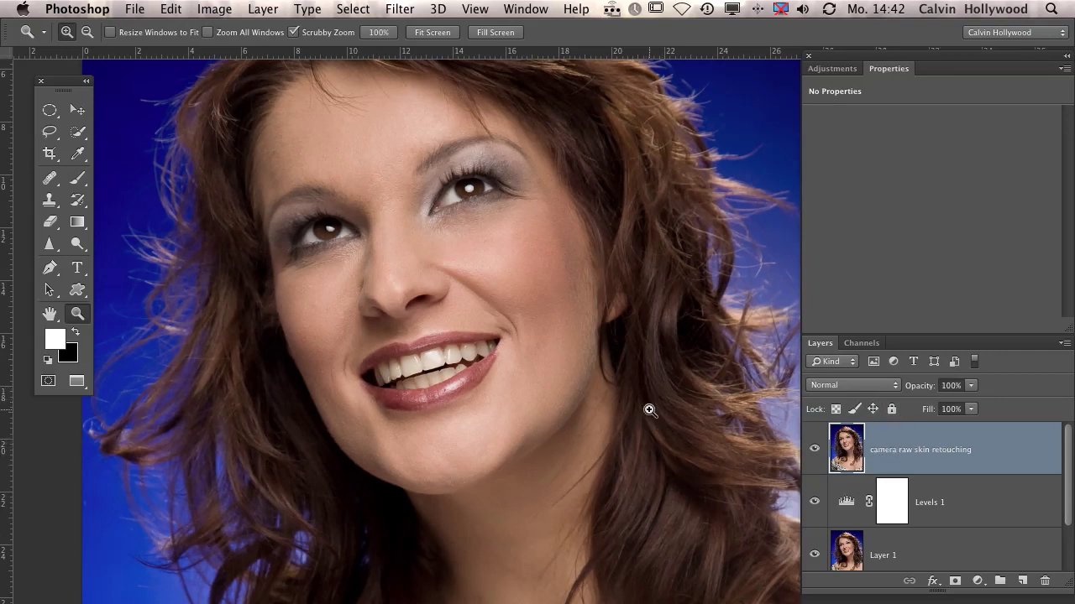
{"action": "left_click", "coordinate": [170, 9]}
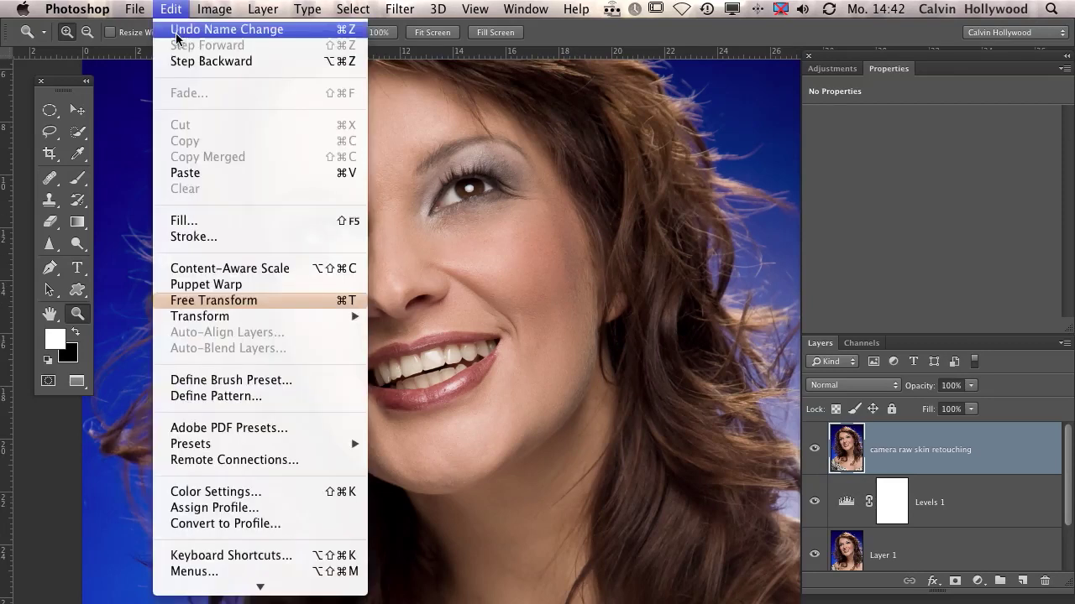
{"action": "mouse_move", "coordinate": [134, 10]}
{"action": "mouse_move", "coordinate": [217, 302]}
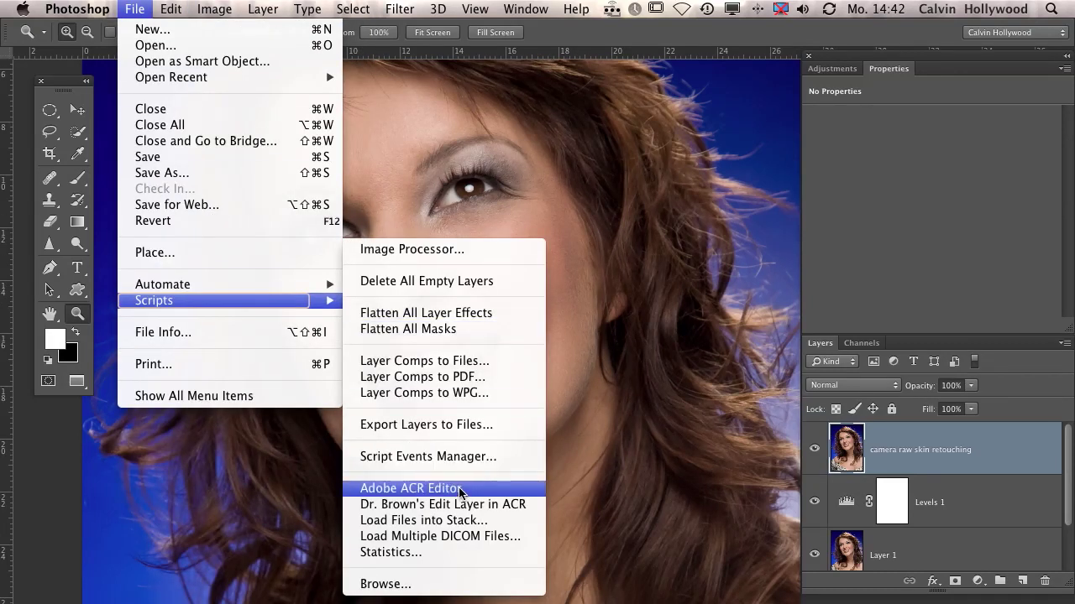
{"action": "left_click", "coordinate": [715, 44]}
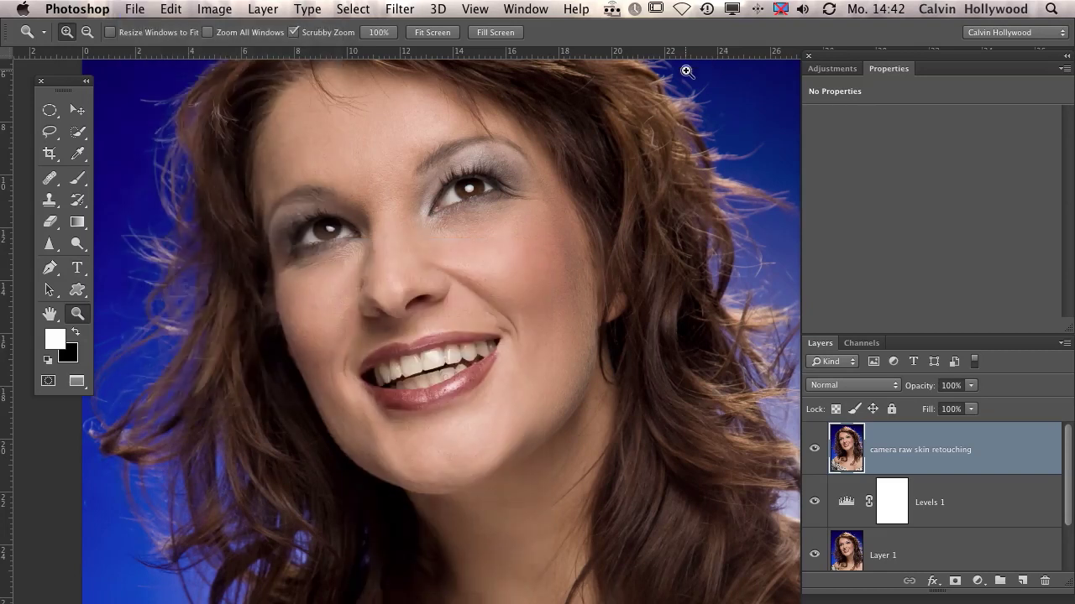
Step: Switch to Safari, look up the Edit Layers in ACR panel on russellbrown.com's Dr. Brown Scripts page, and return to Photoshop
{"action": "mouse_move", "coordinate": [512, 598]}
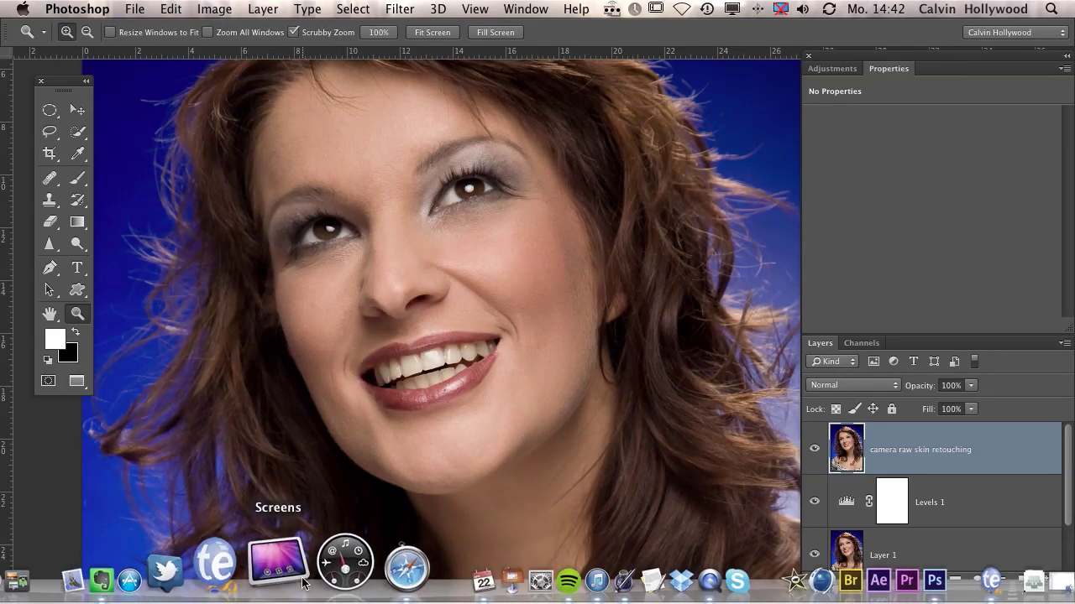
{"action": "left_click", "coordinate": [355, 560]}
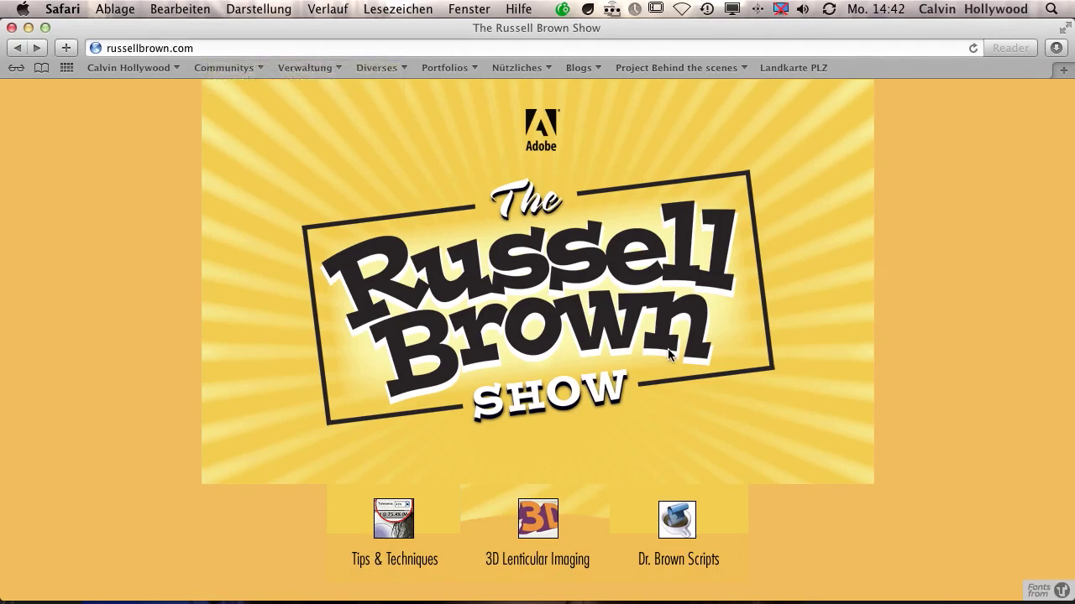
{"action": "left_click", "coordinate": [679, 534]}
{"action": "scroll", "coordinate": [677, 509], "scroll_direction": "down", "scroll_amount": 20}
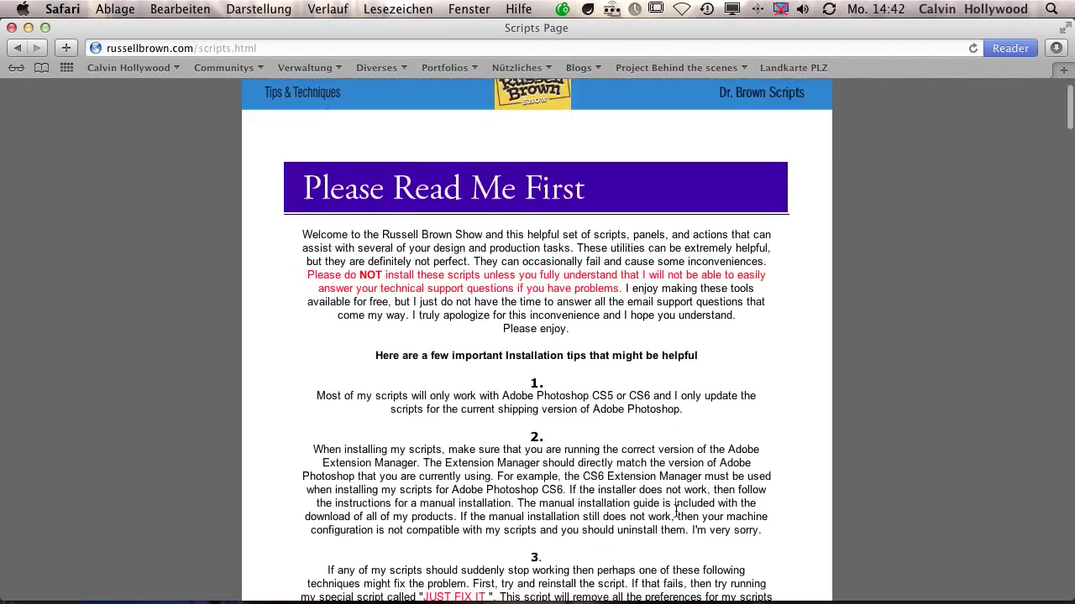
{"action": "scroll", "coordinate": [675, 510], "scroll_direction": "down", "scroll_amount": 15}
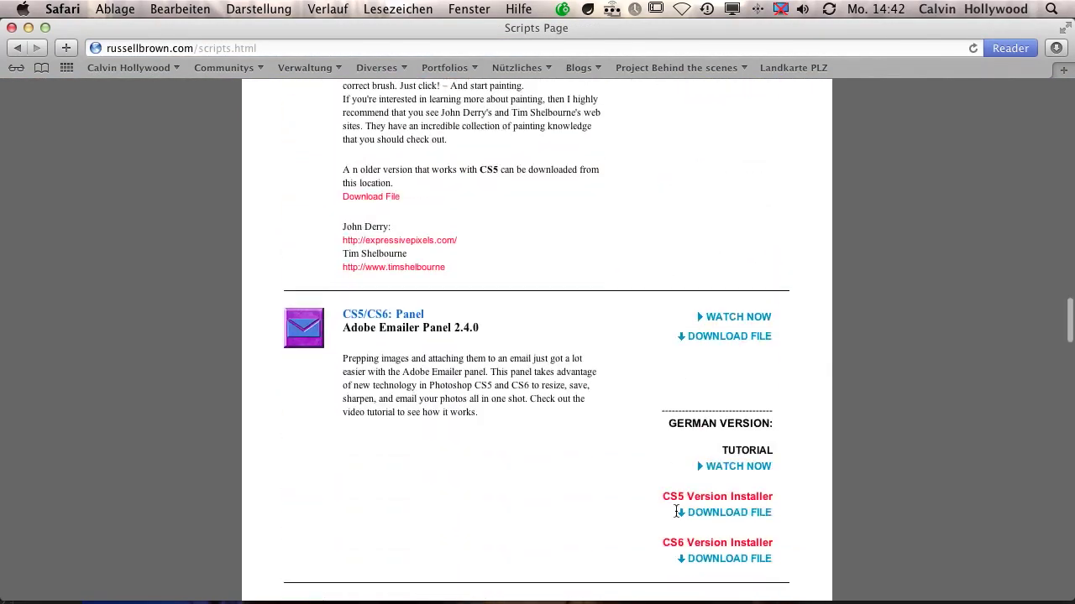
{"action": "scroll", "coordinate": [678, 518], "scroll_direction": "down", "scroll_amount": 5}
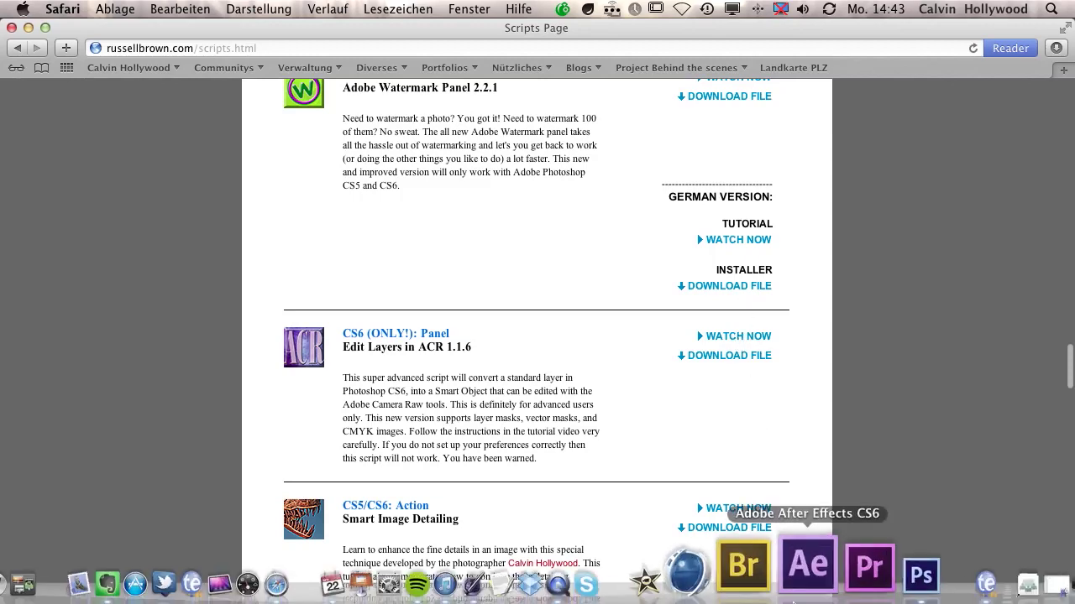
{"action": "left_click", "coordinate": [860, 573]}
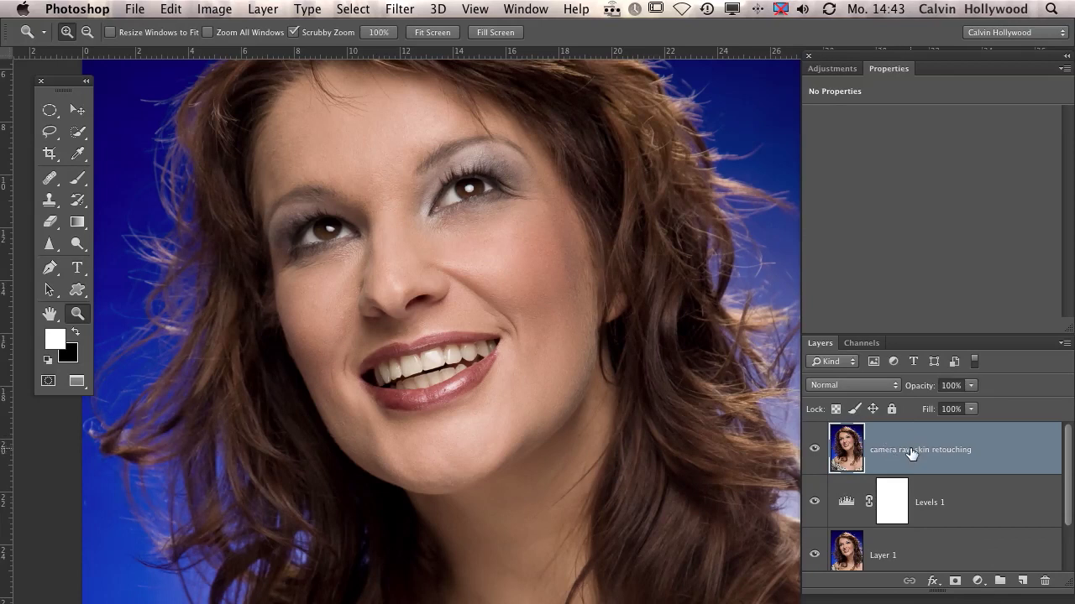
Step: Open the "camera raw skin retouching" layer in Camera Raw with the Adobe ACR Editor script
{"action": "left_click", "coordinate": [136, 12]}
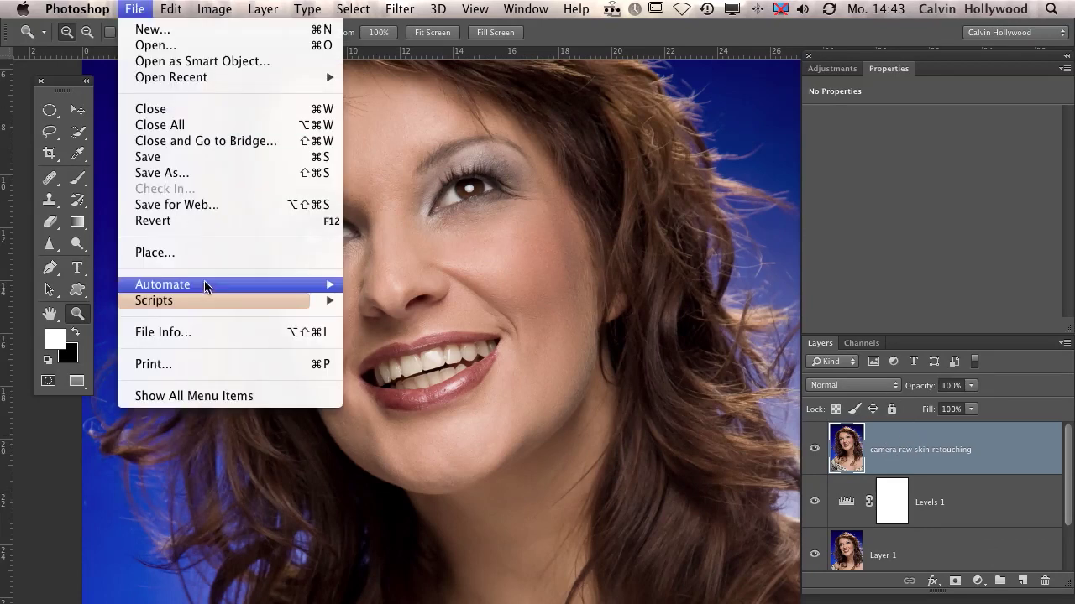
{"action": "mouse_move", "coordinate": [214, 306]}
{"action": "left_click", "coordinate": [454, 489]}
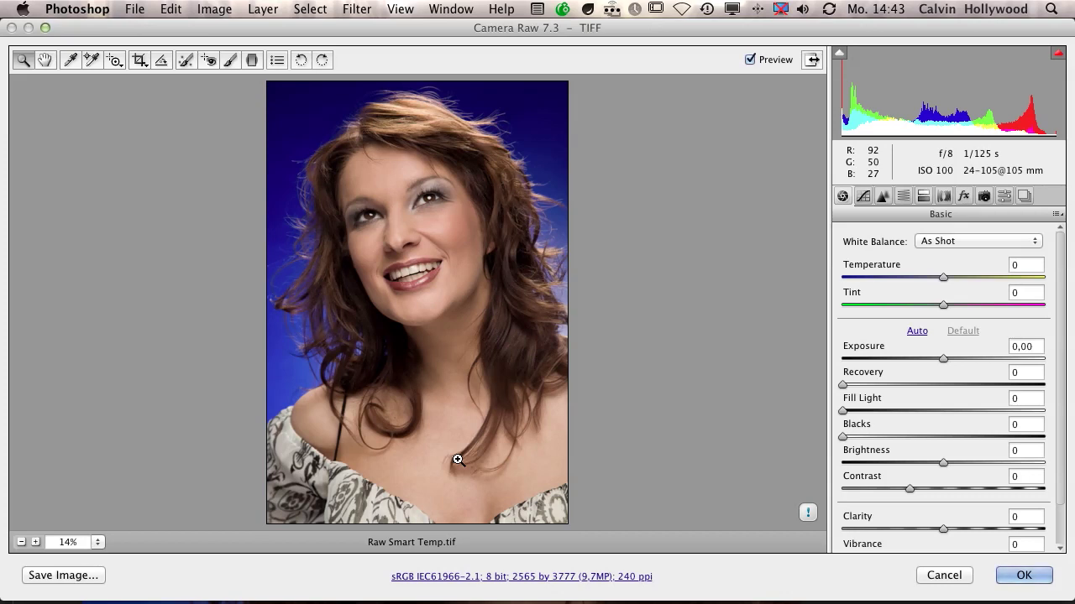
Step: Browse the HSL / Grayscale and Basic settings, then try the Post Crop Vignetting amount and reset it to 0
{"action": "left_click", "coordinate": [904, 196]}
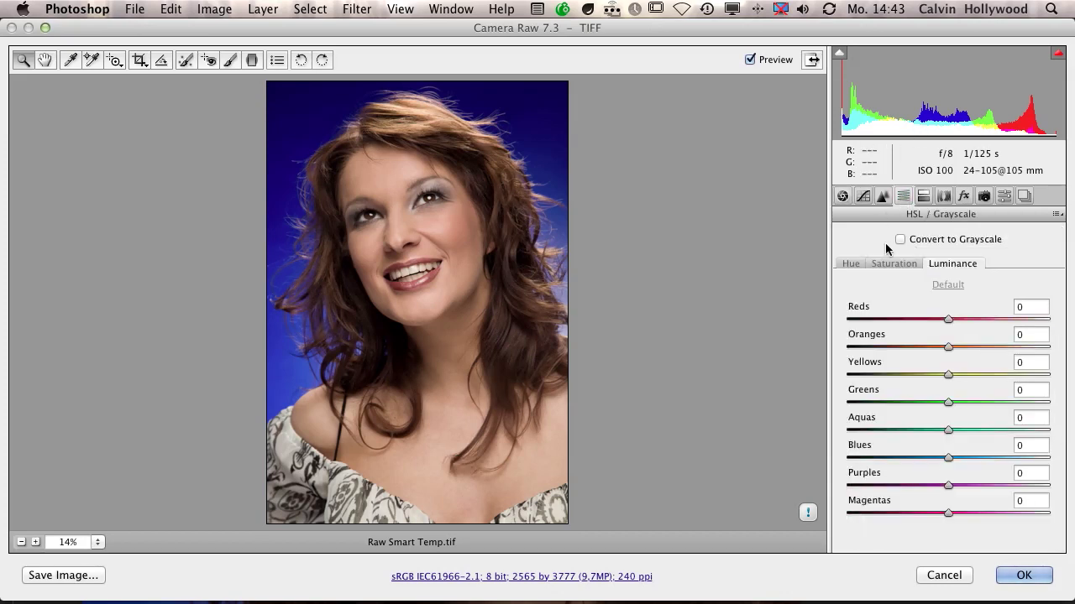
{"action": "left_click", "coordinate": [842, 196]}
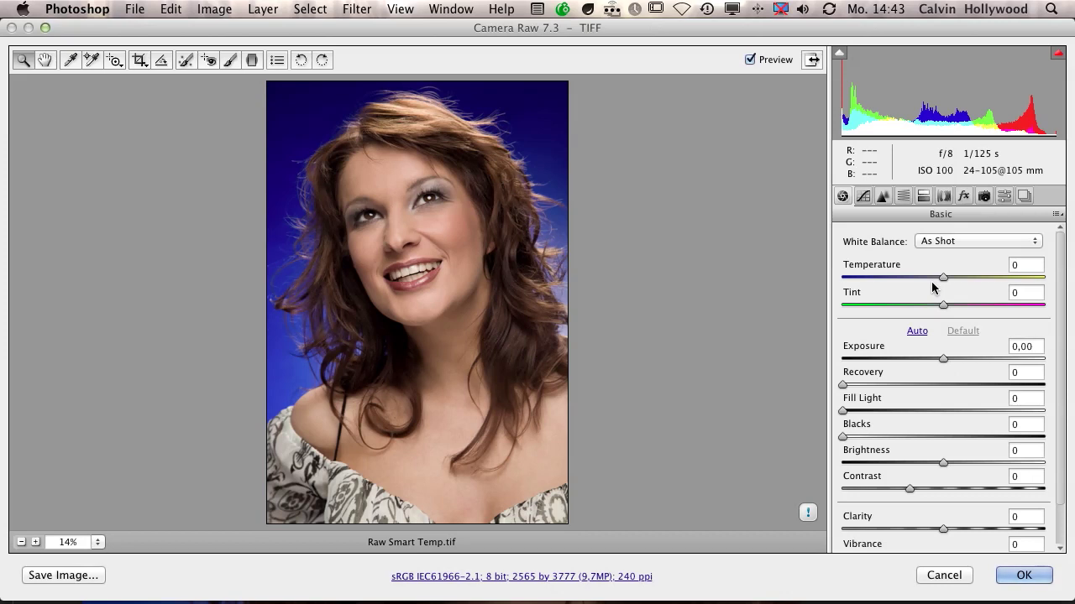
{"action": "left_click", "coordinate": [964, 197]}
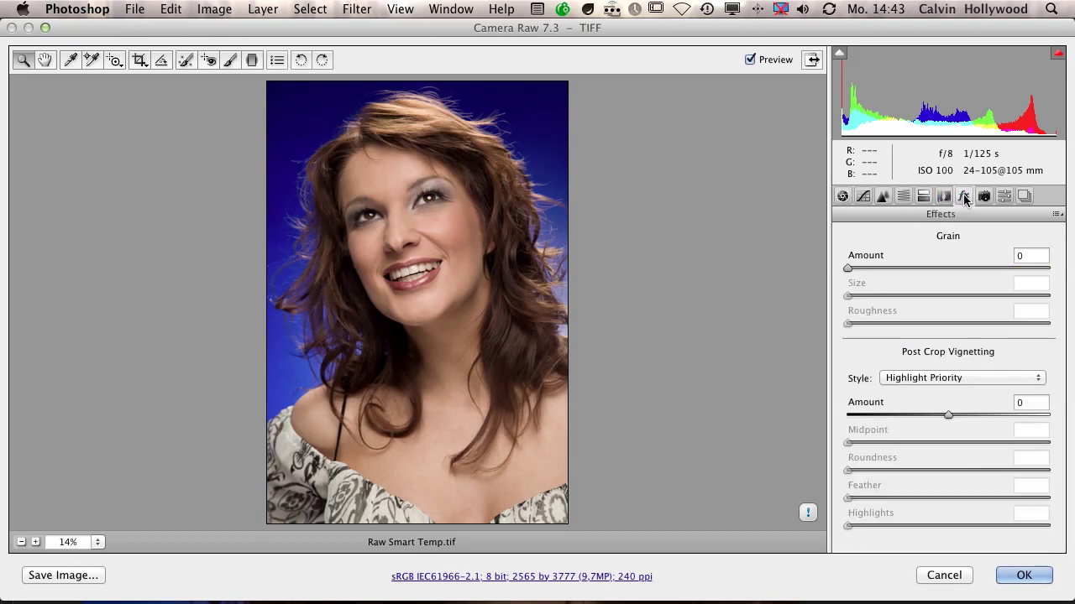
{"action": "mouse_move", "coordinate": [938, 413]}
{"action": "left_mouse_down"}
{"action": "mouse_move", "coordinate": [890, 410]}
{"action": "mouse_move", "coordinate": [954, 412]}
{"action": "mouse_move", "coordinate": [941, 418]}
{"action": "left_mouse_up"}
{"action": "double_click", "coordinate": [948, 415]}
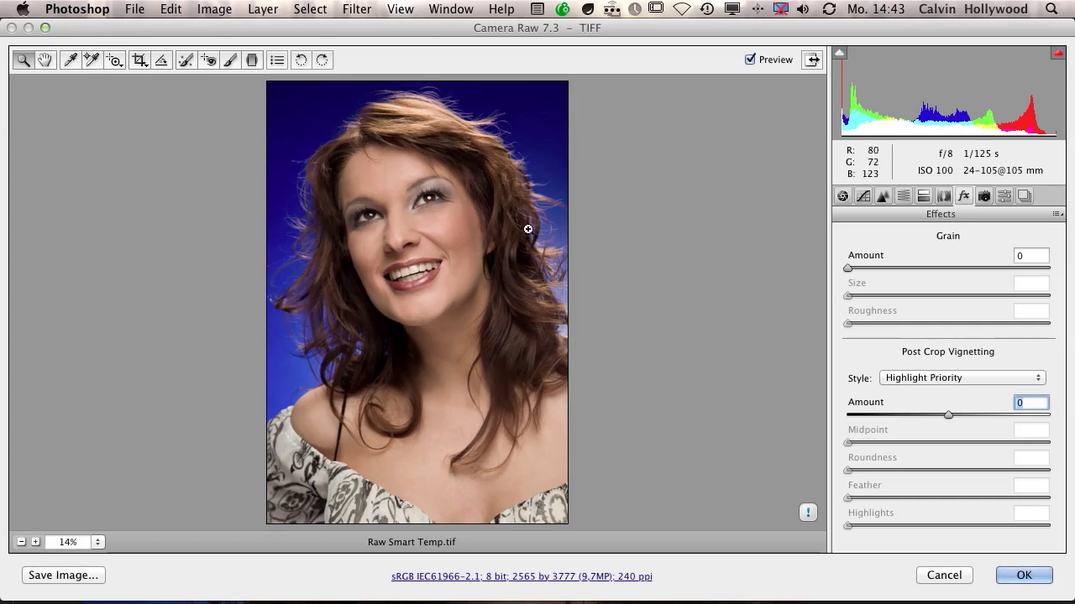
Step: Try Clarity at -100 on the cheek skin at 100% view and return it to 0
{"action": "left_click_drag", "start_coordinate": [385, 174], "coordinate": [603, 346]}
{"action": "left_click", "coordinate": [434, 249]}
{"action": "left_click", "coordinate": [378, 322]}
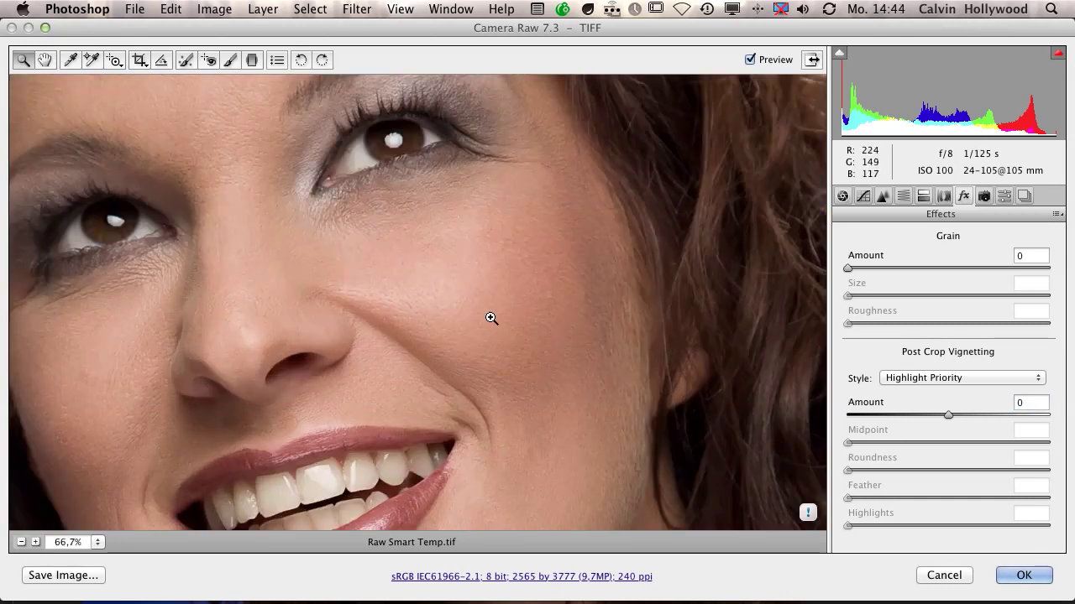
{"action": "left_click", "coordinate": [482, 278]}
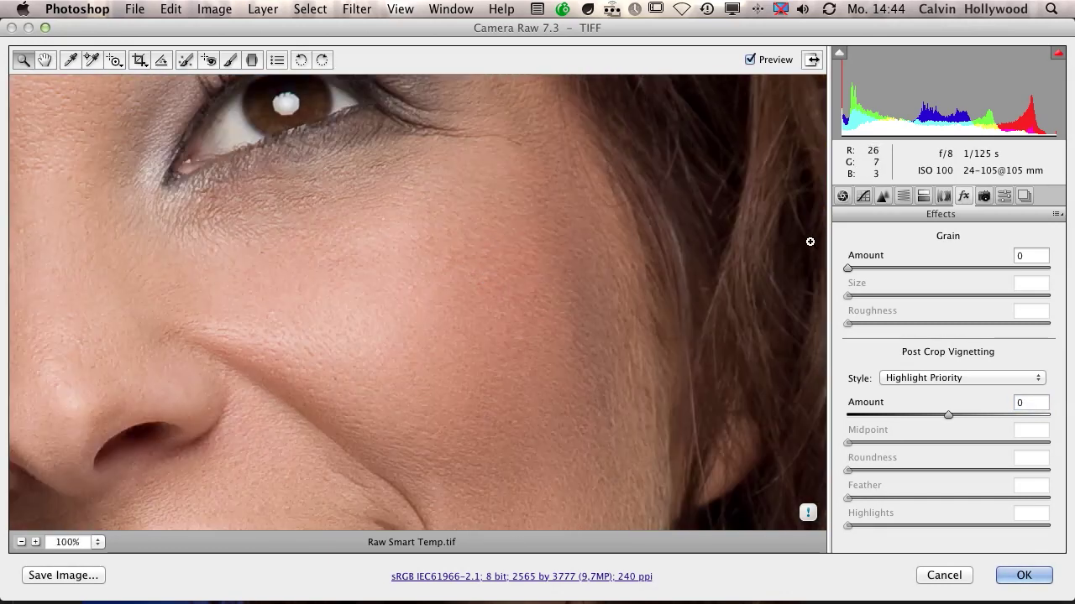
{"action": "left_click", "coordinate": [842, 196]}
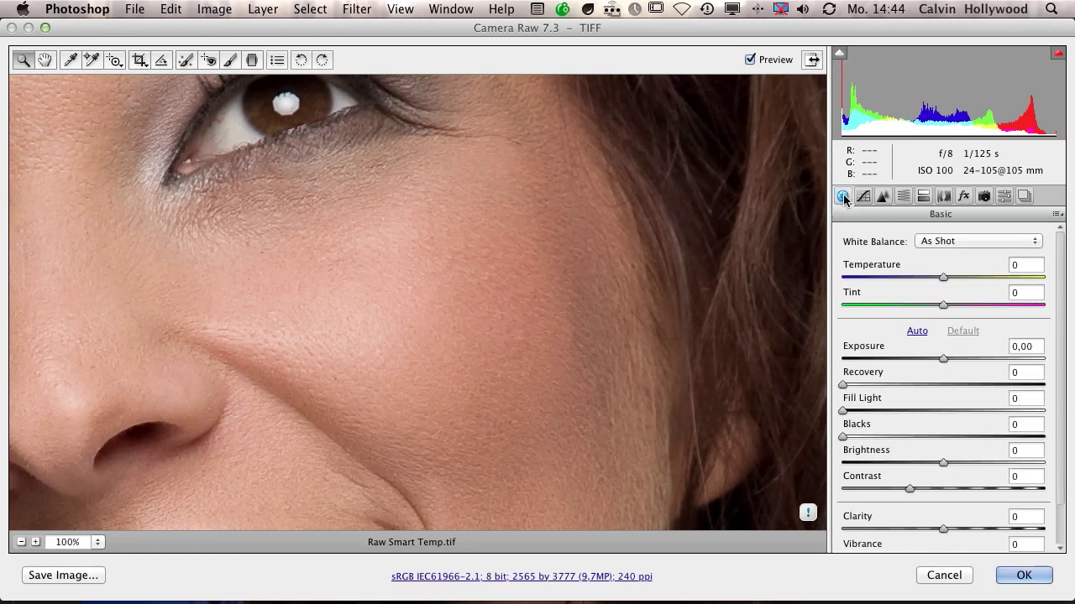
{"action": "left_click_drag", "start_coordinate": [943, 529], "coordinate": [792, 552]}
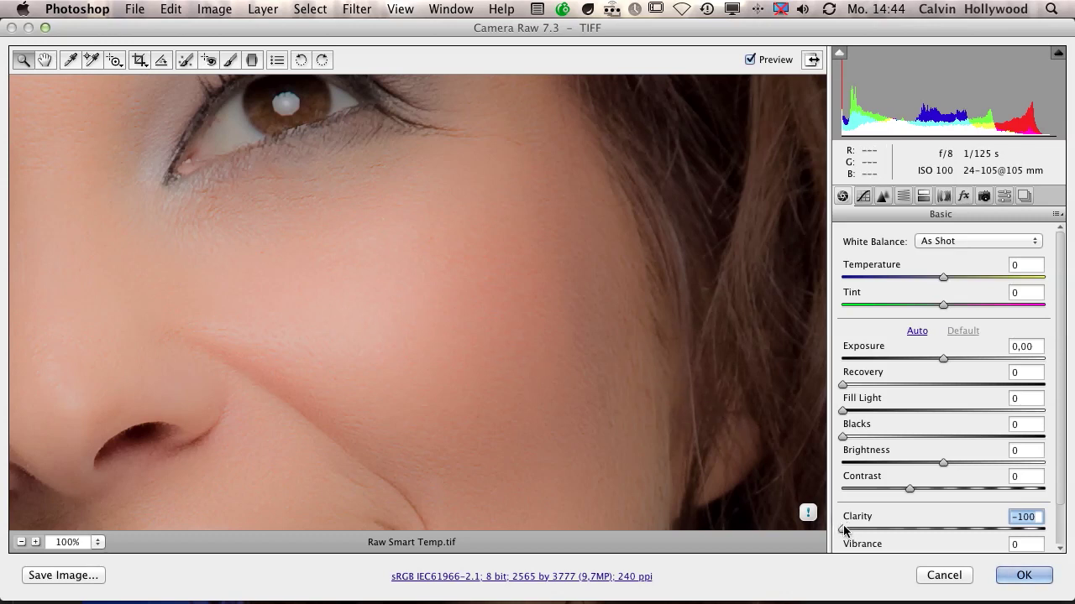
{"action": "left_click_drag", "start_coordinate": [843, 529], "coordinate": [941, 527]}
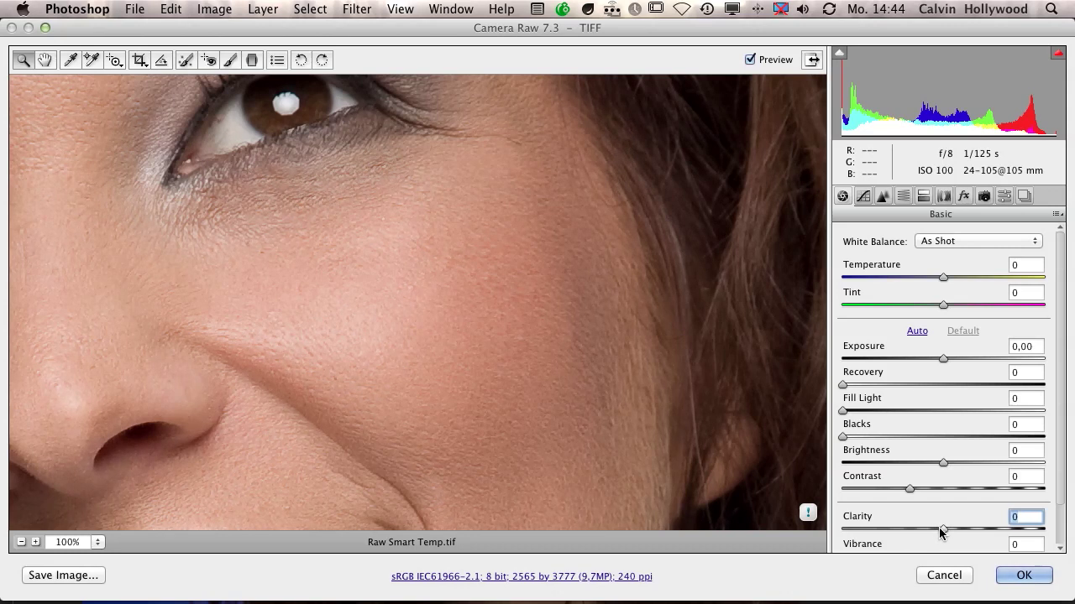
Step: Set the noise reduction Luminance to 100 and Luminance Detail to 0 to smooth the skin
{"action": "left_click", "coordinate": [883, 198]}
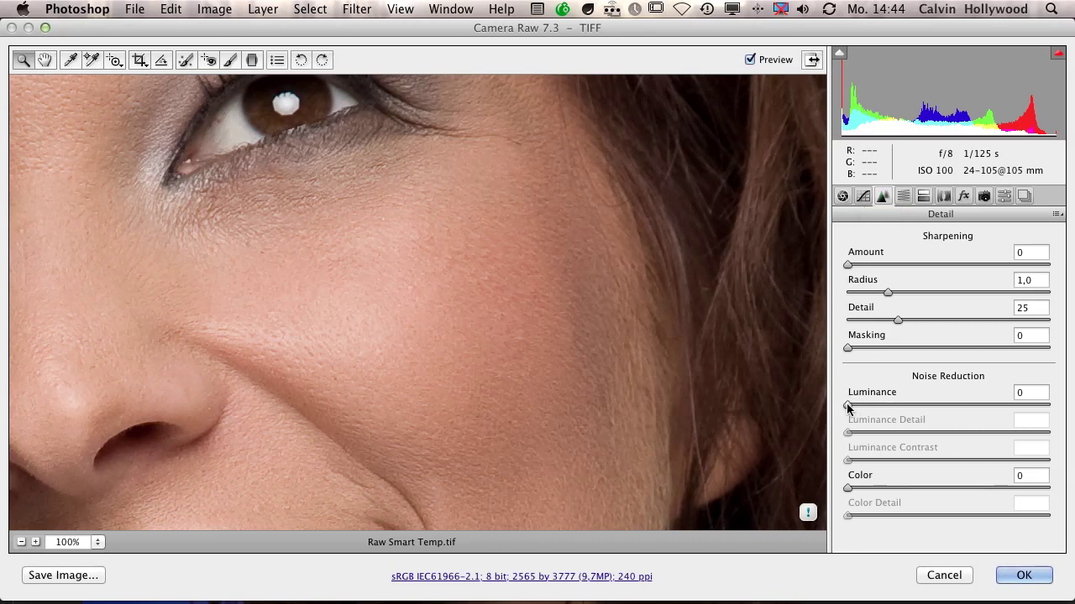
{"action": "left_click_drag", "start_coordinate": [848, 407], "coordinate": [1061, 426]}
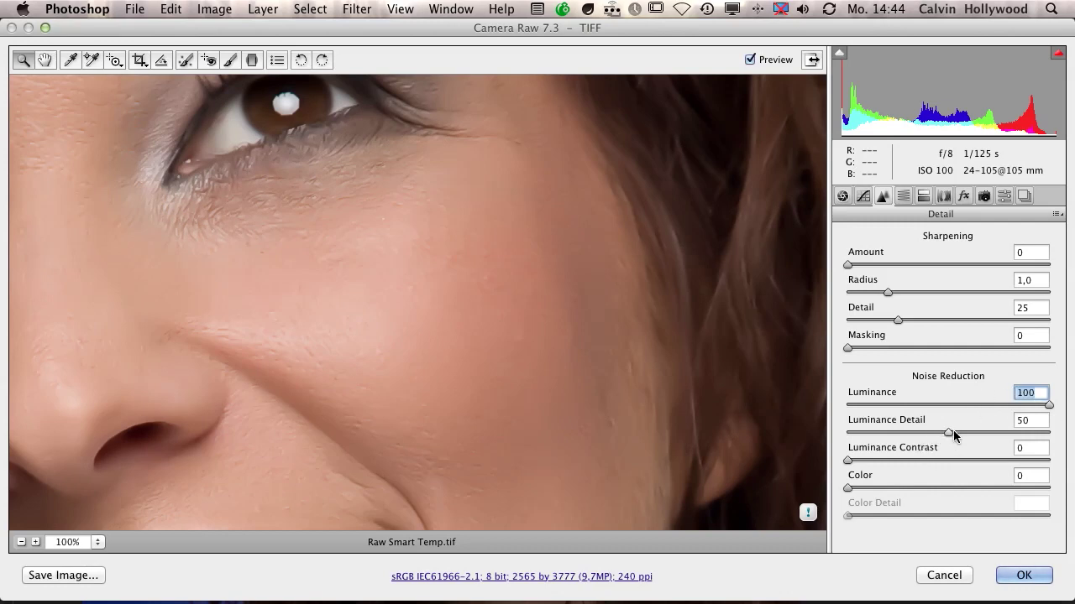
{"action": "left_click_drag", "start_coordinate": [949, 435], "coordinate": [835, 432]}
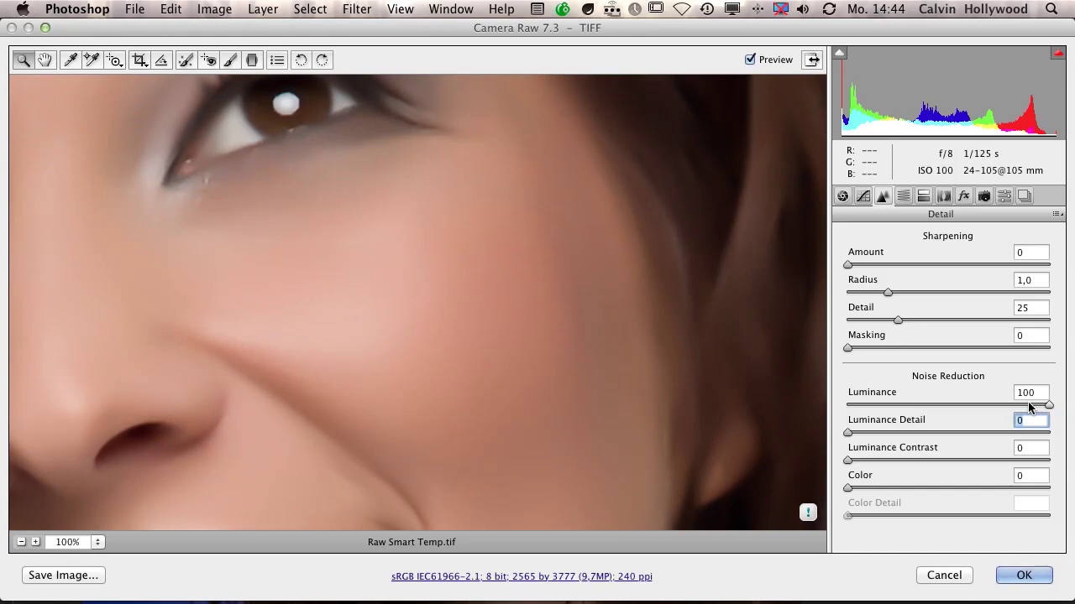
Step: Inspect the smoothed cheek up close and add film grain with an Amount of 48 in the Effects settings
{"action": "key", "text": "super+minus"}
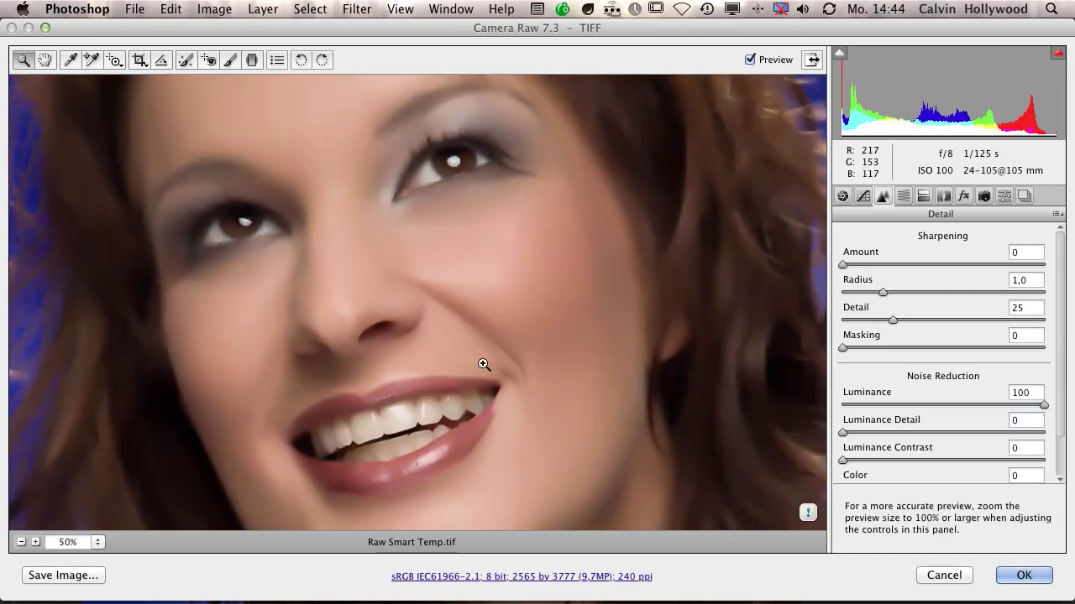
{"action": "key", "text": "super+plus"}
{"action": "left_click_drag", "start_coordinate": [352, 303], "coordinate": [586, 280]}
{"action": "left_click", "coordinate": [468, 281]}
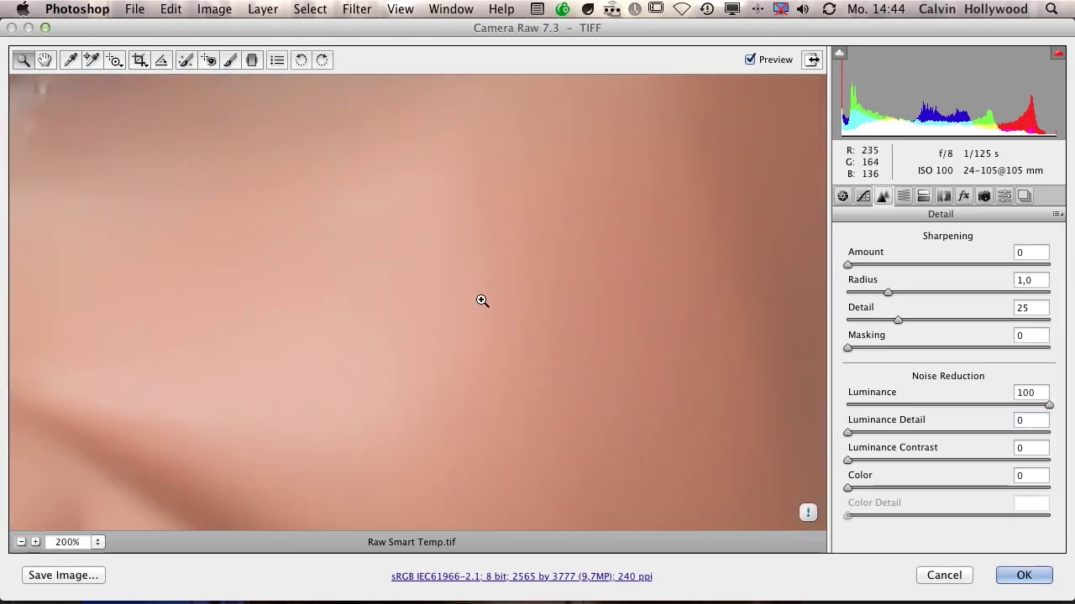
{"action": "left_click", "coordinate": [481, 302], "text": "alt"}
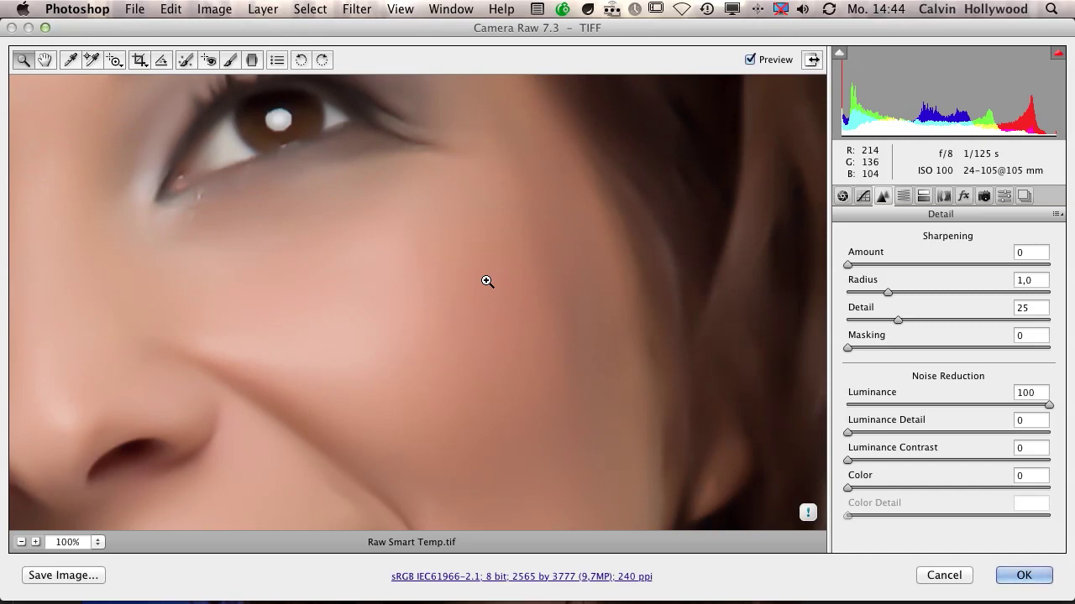
{"action": "left_click", "coordinate": [964, 198]}
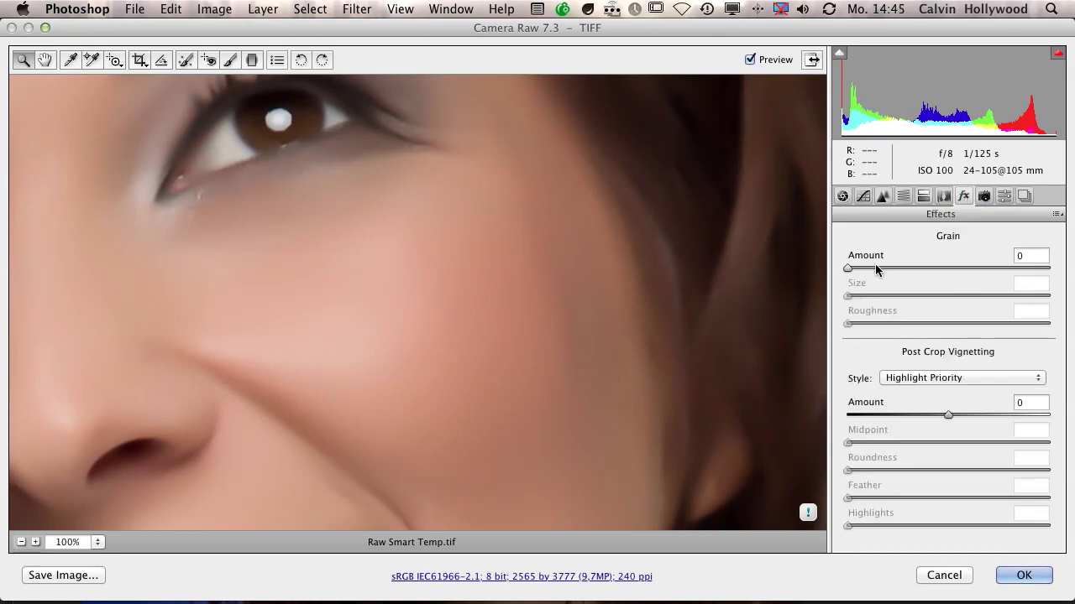
{"action": "left_click", "coordinate": [421, 297]}
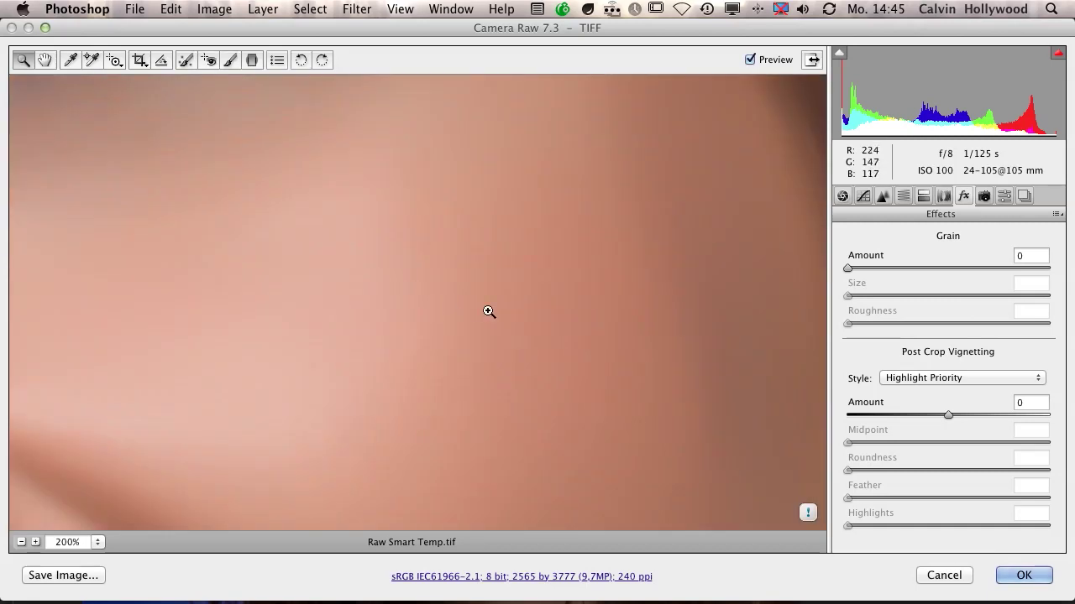
{"action": "left_click", "coordinate": [467, 300], "text": "alt"}
{"action": "left_click_drag", "start_coordinate": [847, 269], "coordinate": [943, 259]}
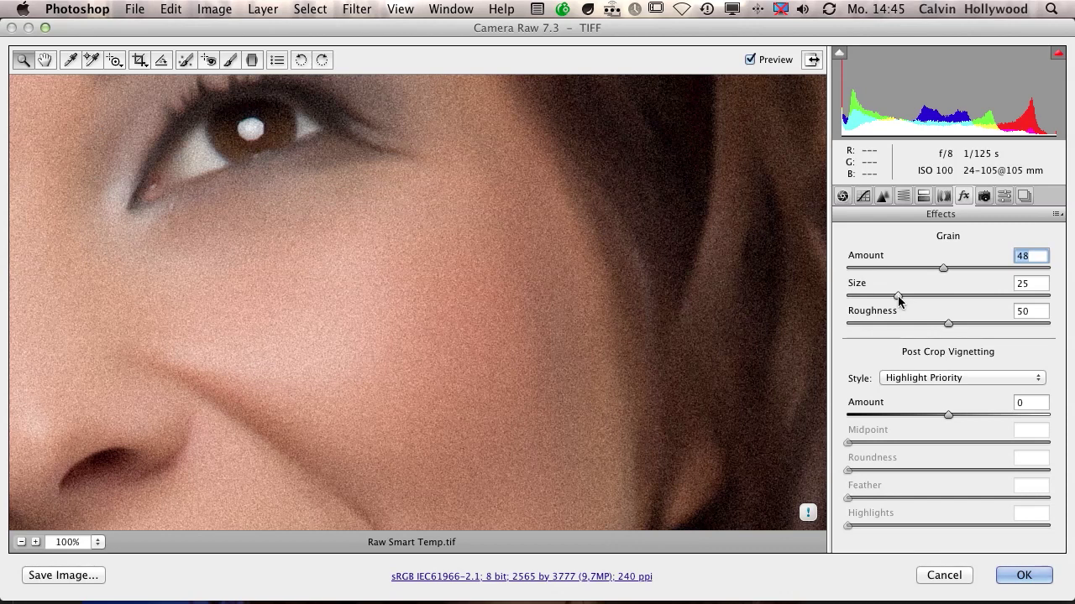
Step: Refine the film grain to Amount 28, Size 58 and Roughness 33, and apply the Camera Raw adjustments
{"action": "left_click_drag", "start_coordinate": [897, 295], "coordinate": [893, 324]}
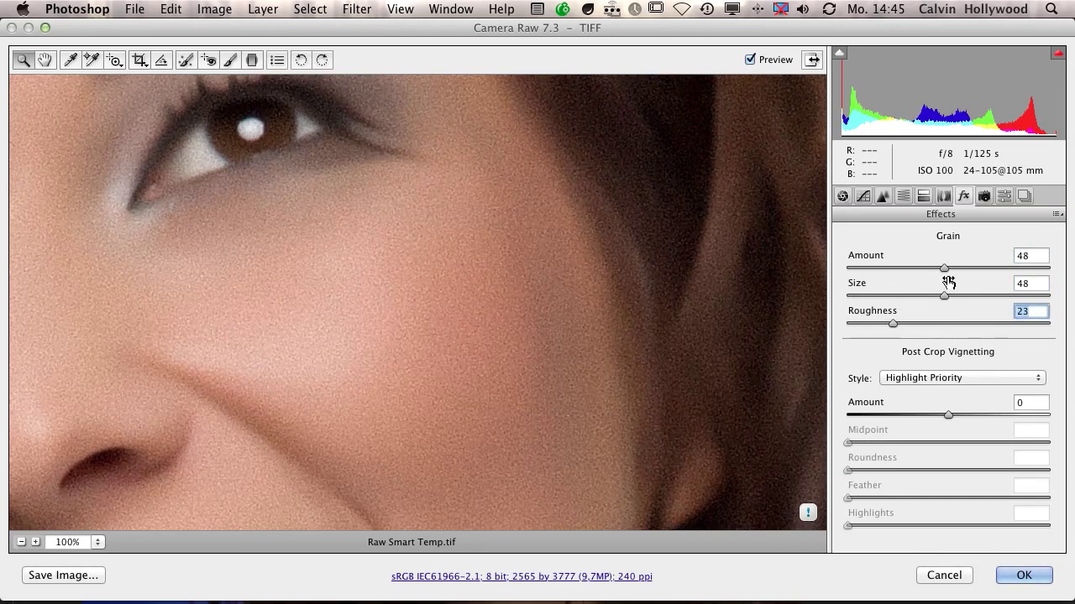
{"action": "left_click_drag", "start_coordinate": [944, 268], "coordinate": [974, 295]}
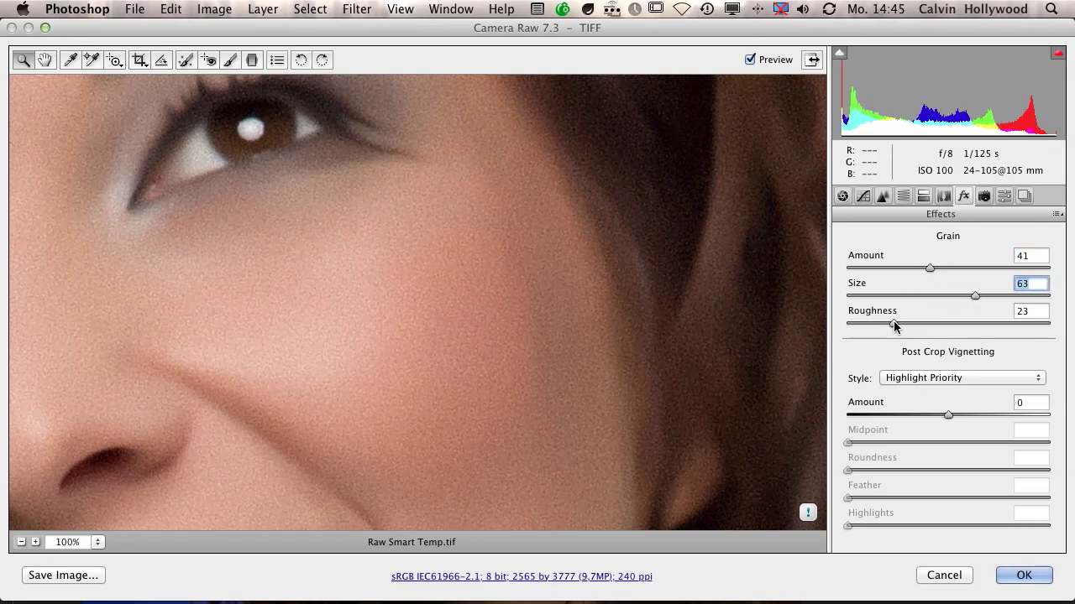
{"action": "mouse_move", "coordinate": [893, 324]}
{"action": "left_mouse_down"}
{"action": "mouse_move", "coordinate": [924, 319]}
{"action": "mouse_move", "coordinate": [910, 324]}
{"action": "left_mouse_up"}
{"action": "mouse_move", "coordinate": [975, 296]}
{"action": "left_mouse_down"}
{"action": "mouse_move", "coordinate": [953, 304]}
{"action": "mouse_move", "coordinate": [916, 269]}
{"action": "mouse_move", "coordinate": [949, 272]}
{"action": "mouse_move", "coordinate": [921, 271]}
{"action": "mouse_move", "coordinate": [947, 299]}
{"action": "mouse_move", "coordinate": [899, 327]}
{"action": "mouse_move", "coordinate": [964, 297]}
{"action": "left_mouse_up"}
{"action": "left_click", "coordinate": [937, 268]}
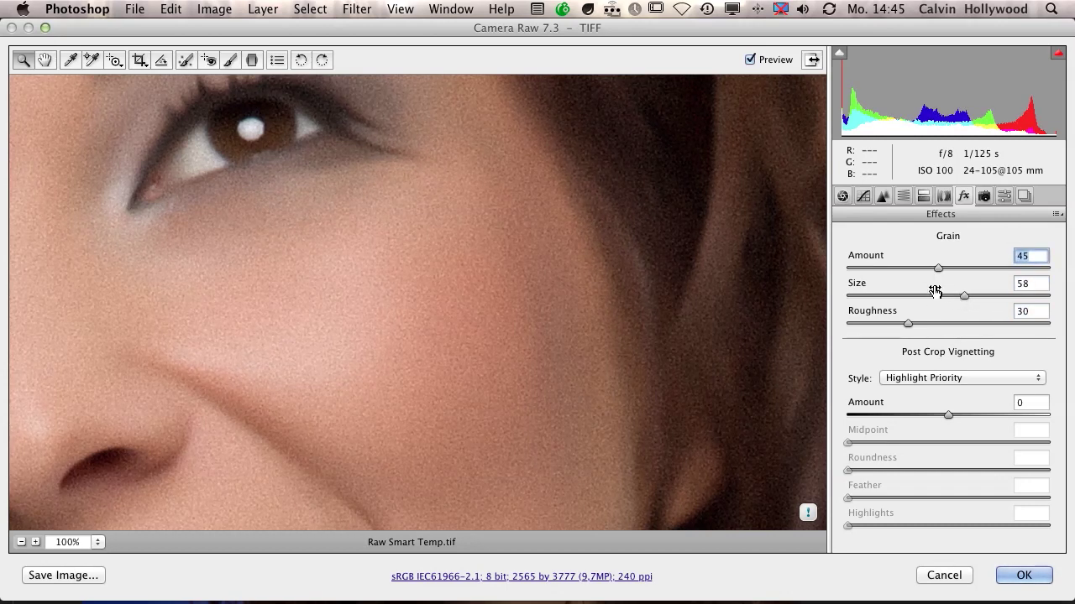
{"action": "mouse_move", "coordinate": [909, 324]}
{"action": "left_mouse_down"}
{"action": "mouse_move", "coordinate": [891, 327]}
{"action": "mouse_move", "coordinate": [915, 327]}
{"action": "left_mouse_up"}
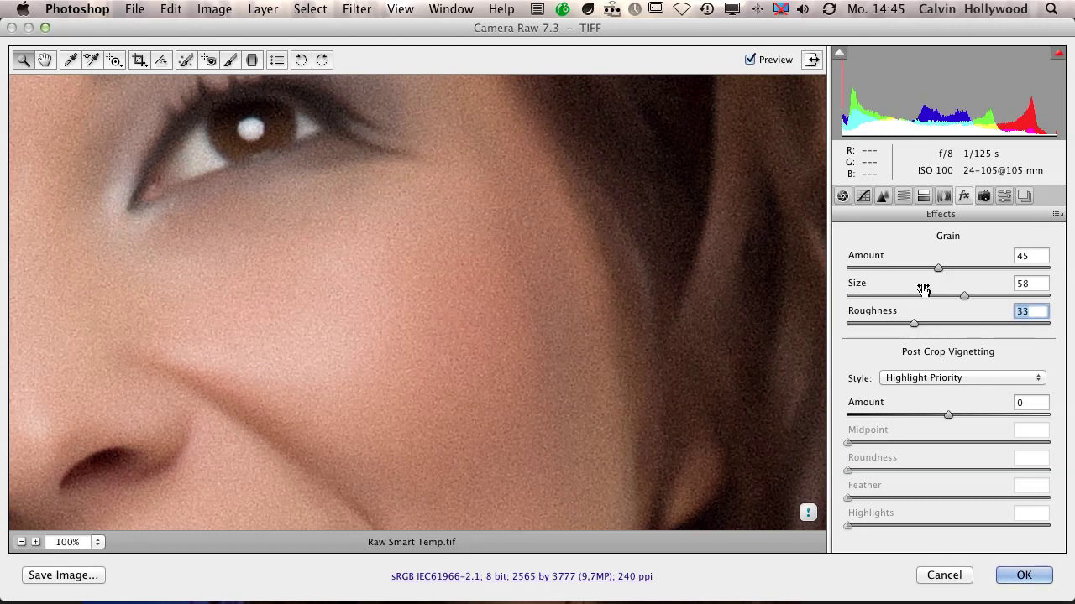
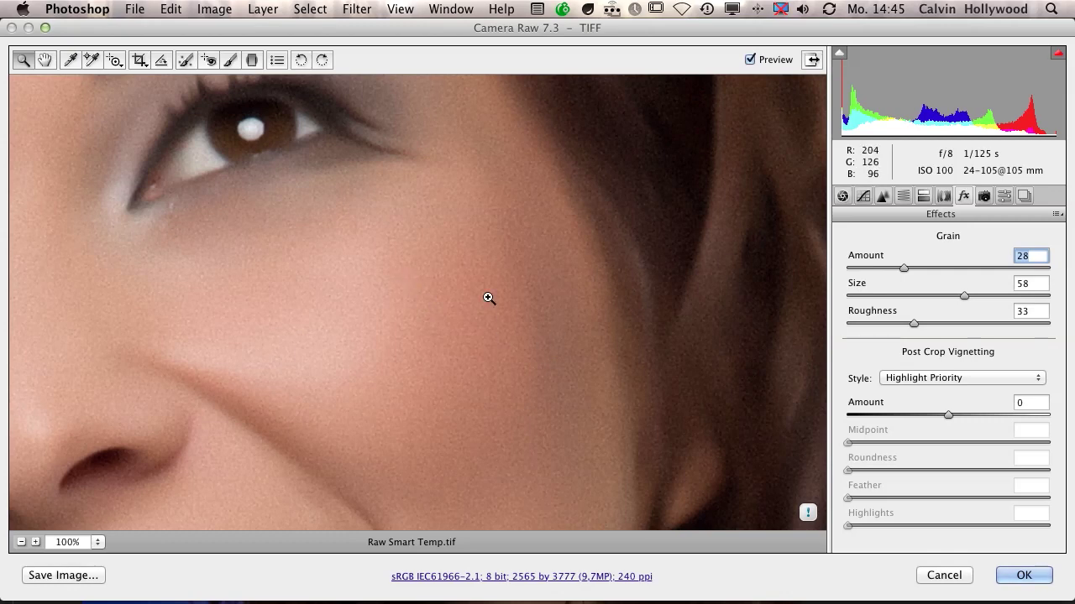
{"action": "left_click", "coordinate": [1023, 576]}
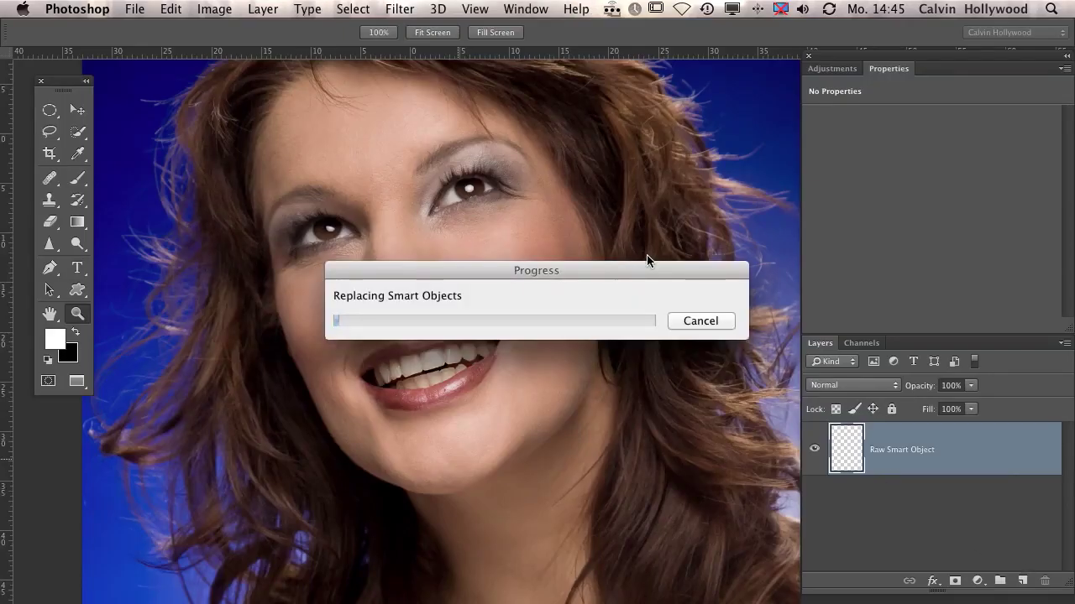
Step: Add a black layer mask to the camera raw skin retouching layer to hide its effect
{"action": "left_click_drag", "start_coordinate": [505, 239], "coordinate": [510, 251]}
{"action": "left_click", "coordinate": [506, 258], "text": "alt"}
{"action": "left_click", "coordinate": [504, 257], "text": "alt"}
{"action": "left_click", "coordinate": [520, 259], "text": "alt"}
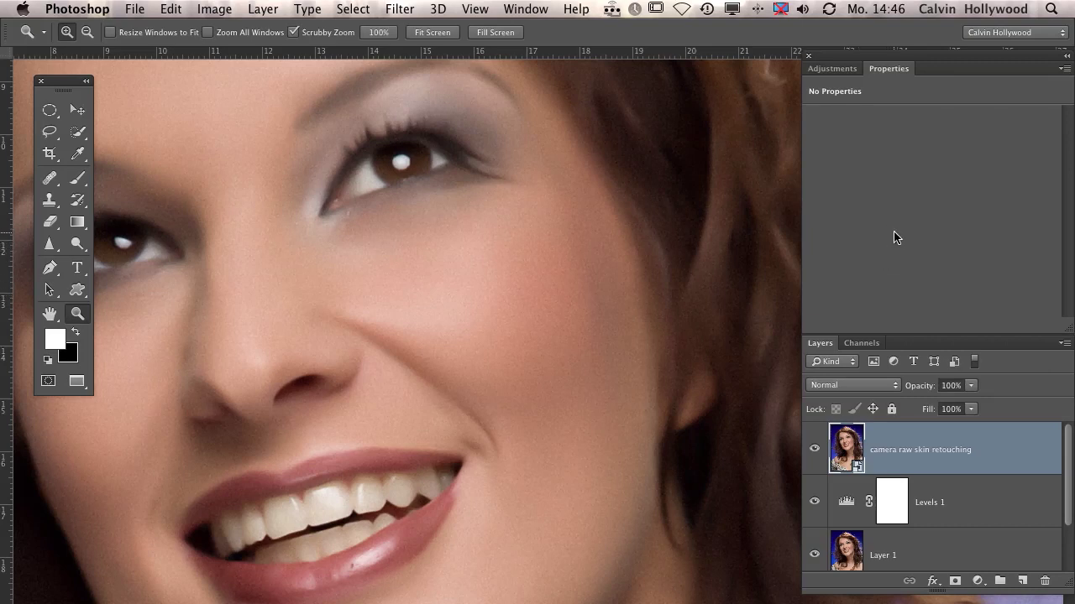
{"action": "left_click", "coordinate": [956, 581], "text": "alt"}
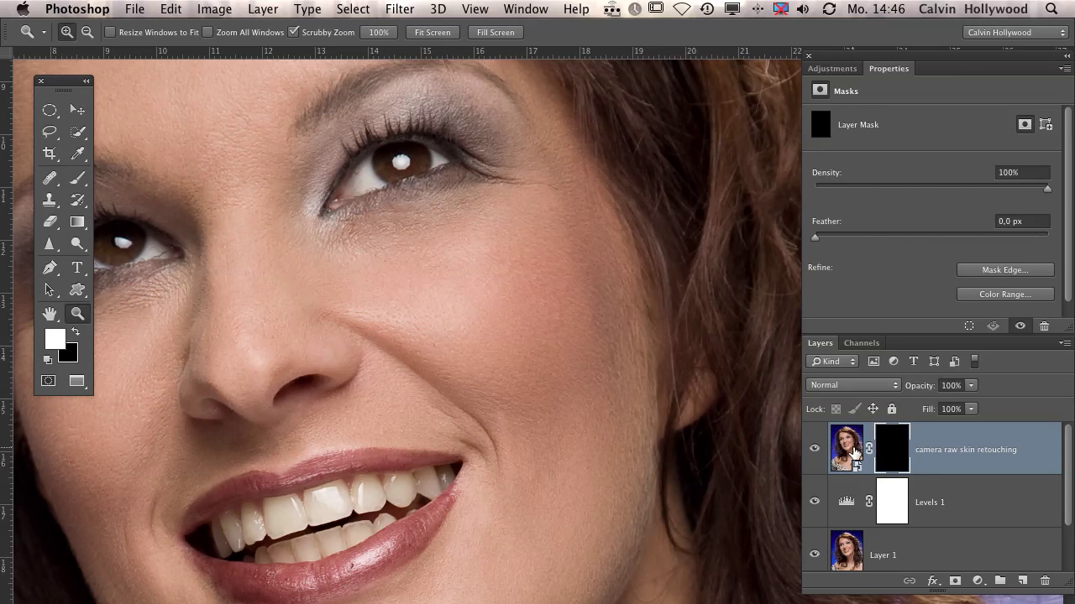
Step: Paint white on the mask over the cheek below the eye with a soft 138 px brush at 35% opacity
{"action": "left_click", "coordinate": [82, 179]}
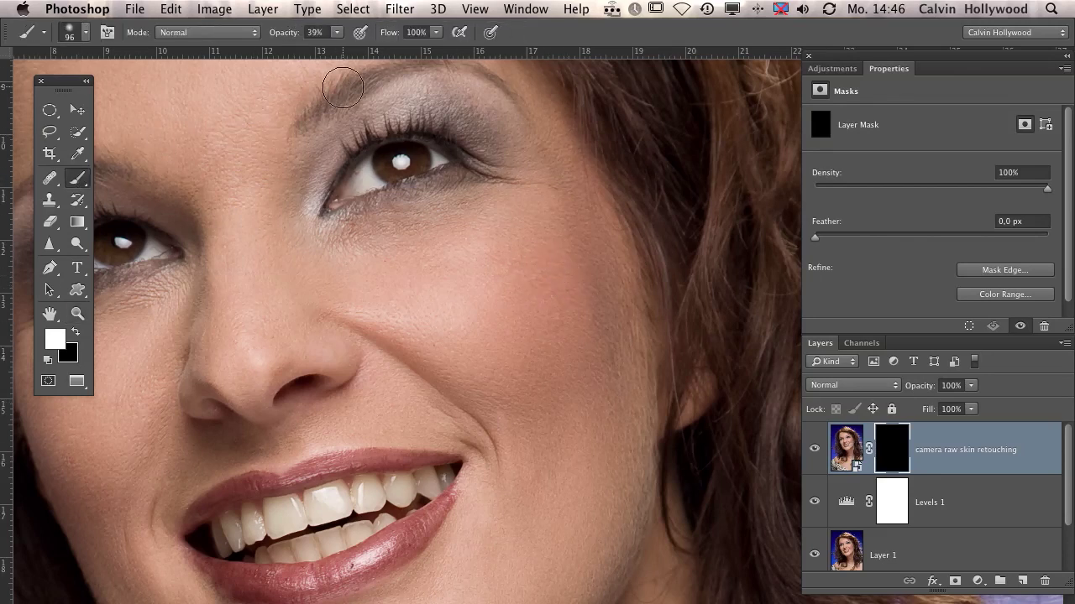
{"action": "mouse_move", "coordinate": [297, 36]}
{"action": "left_mouse_down"}
{"action": "mouse_move", "coordinate": [286, 35]}
{"action": "mouse_move", "coordinate": [297, 40]}
{"action": "left_mouse_up"}
{"action": "right_click", "coordinate": [512, 272]}
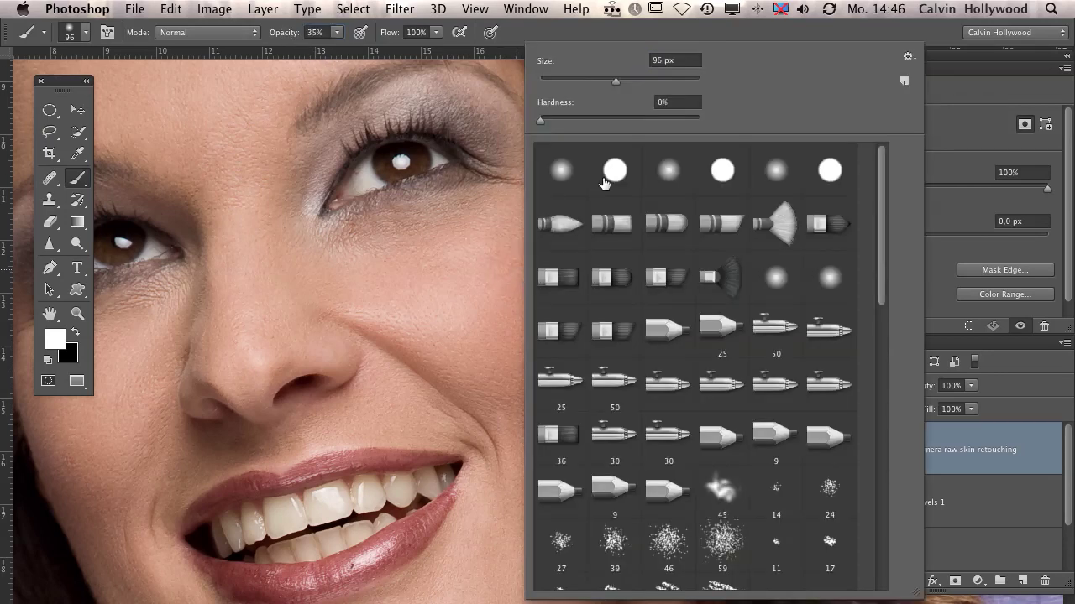
{"action": "left_click_drag", "start_coordinate": [617, 82], "coordinate": [632, 84]}
{"action": "left_click", "coordinate": [344, 264]}
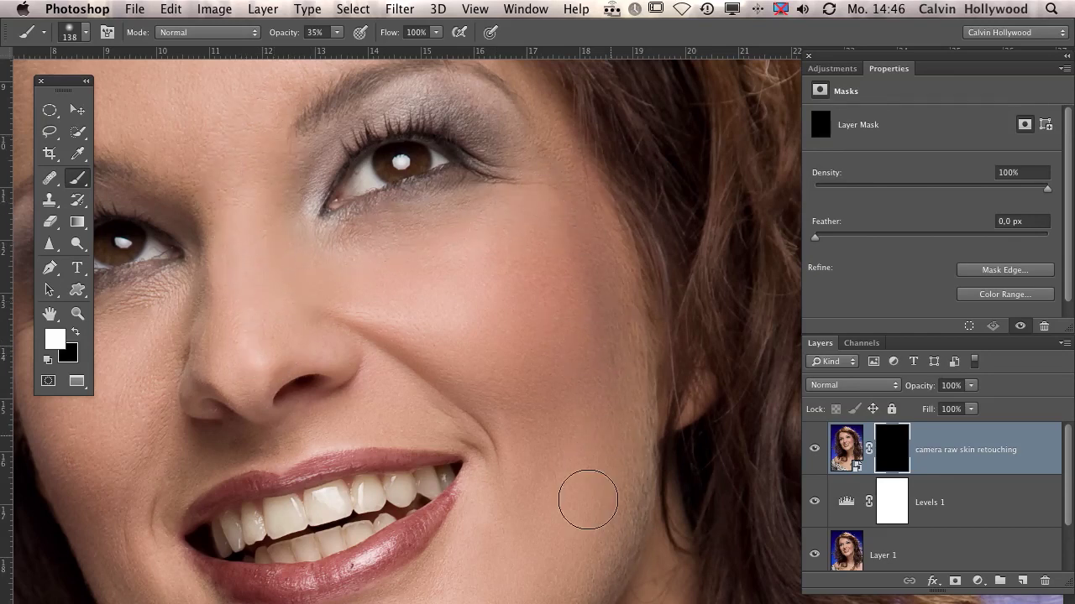
{"action": "left_click_drag", "start_coordinate": [388, 403], "coordinate": [411, 238]}
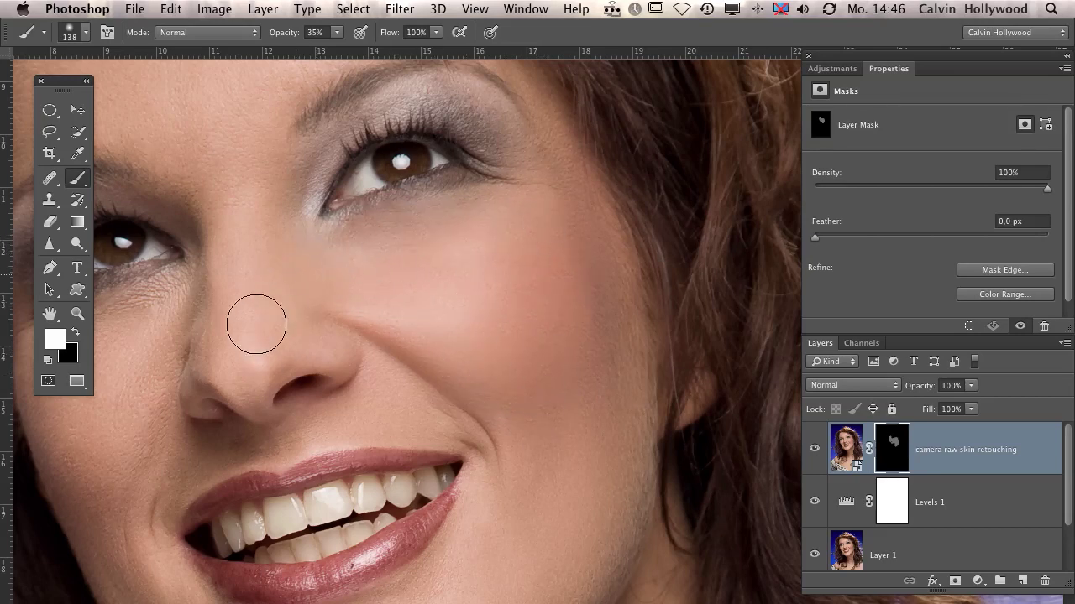
Step: Paint the smoothing in over the nose, chin, forehead, other cheek and the skin around the mouth
{"action": "left_click_drag", "start_coordinate": [304, 365], "coordinate": [430, 150]}
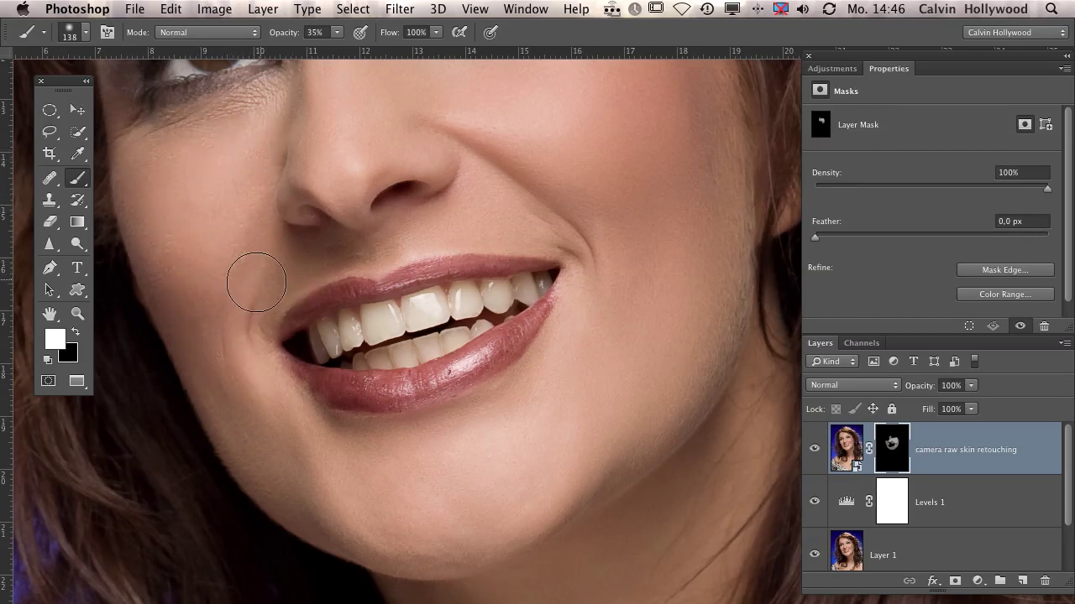
{"action": "left_click_drag", "start_coordinate": [429, 209], "coordinate": [345, 427]}
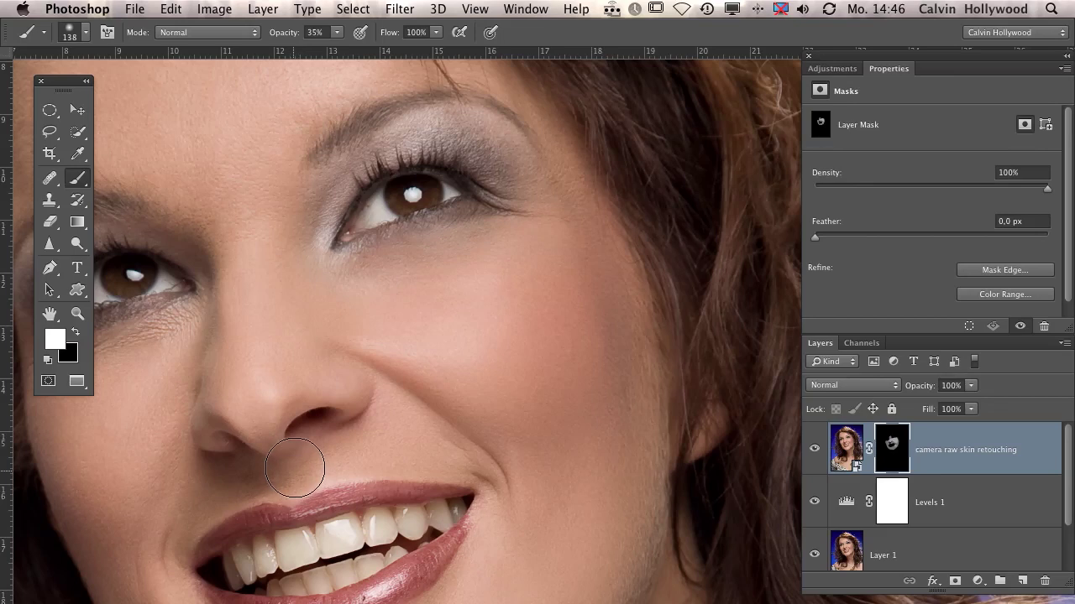
{"action": "mouse_move", "coordinate": [219, 142]}
{"action": "left_mouse_down"}
{"action": "mouse_move", "coordinate": [331, 378]}
{"action": "mouse_move", "coordinate": [130, 388]}
{"action": "mouse_move", "coordinate": [149, 404]}
{"action": "mouse_move", "coordinate": [226, 378]}
{"action": "mouse_move", "coordinate": [330, 372]}
{"action": "mouse_move", "coordinate": [427, 312]}
{"action": "mouse_move", "coordinate": [448, 318]}
{"action": "mouse_move", "coordinate": [500, 297]}
{"action": "mouse_move", "coordinate": [502, 332]}
{"action": "left_mouse_up"}
{"action": "mouse_move", "coordinate": [631, 486]}
{"action": "left_mouse_down"}
{"action": "mouse_move", "coordinate": [576, 161]}
{"action": "mouse_move", "coordinate": [555, 170]}
{"action": "left_mouse_up"}
{"action": "left_click_drag", "start_coordinate": [213, 246], "coordinate": [148, 276]}
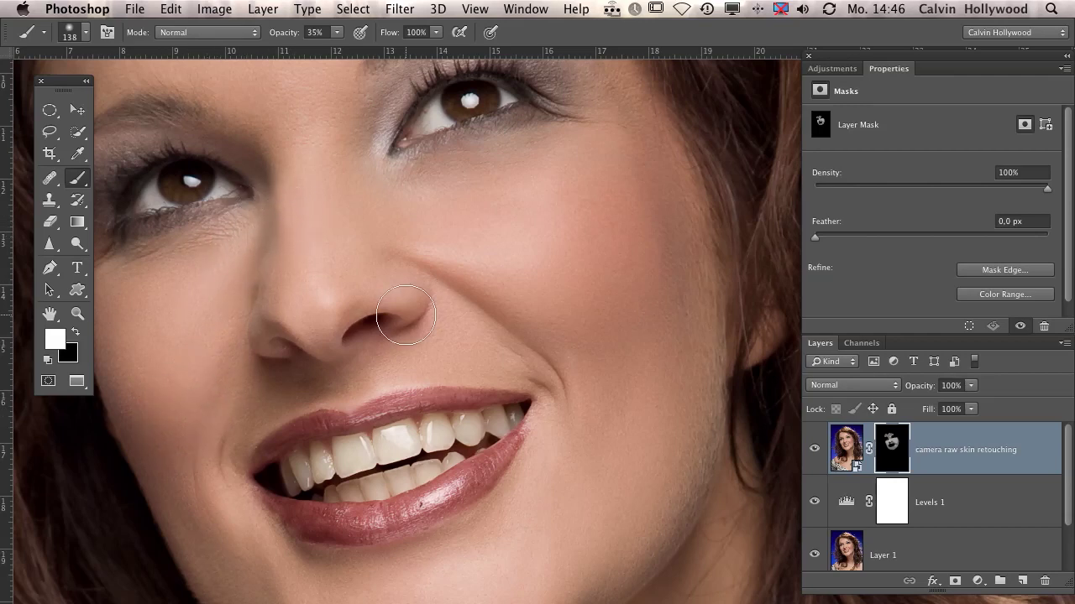
Step: Compare the cheek skin up close with the camera raw skin retouching layer hidden and shown
{"action": "scroll", "coordinate": [559, 378], "scroll_direction": "up", "scroll_amount": 3}
{"action": "key", "text": "z"}
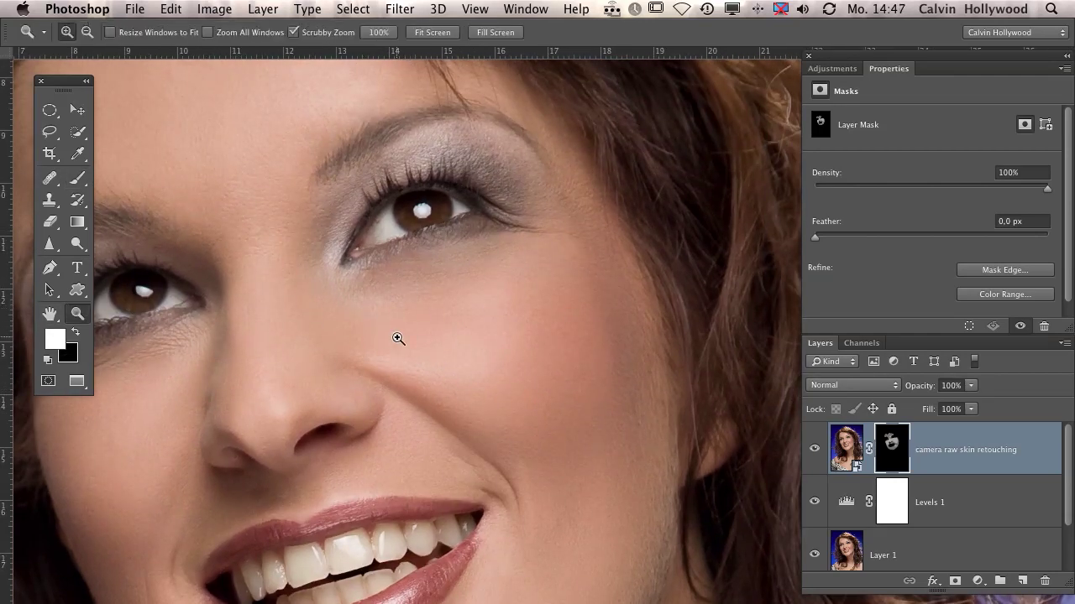
{"action": "left_click", "coordinate": [541, 367]}
{"action": "left_click", "coordinate": [815, 451]}
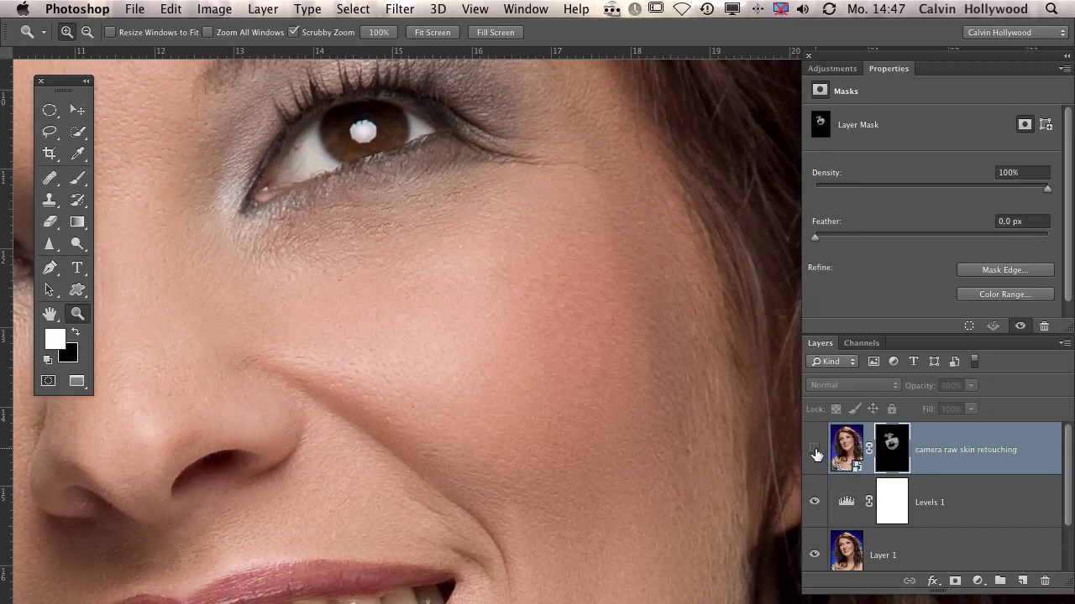
{"action": "left_click", "coordinate": [815, 451]}
{"action": "left_click", "coordinate": [816, 451]}
{"action": "left_click", "coordinate": [815, 451]}
{"action": "left_click", "coordinate": [815, 451]}
{"action": "left_click", "coordinate": [449, 331], "text": "alt"}
{"action": "left_click", "coordinate": [448, 330]}
{"action": "left_click", "coordinate": [446, 364]}
{"action": "left_click", "coordinate": [489, 318]}
{"action": "left_click", "coordinate": [453, 325]}
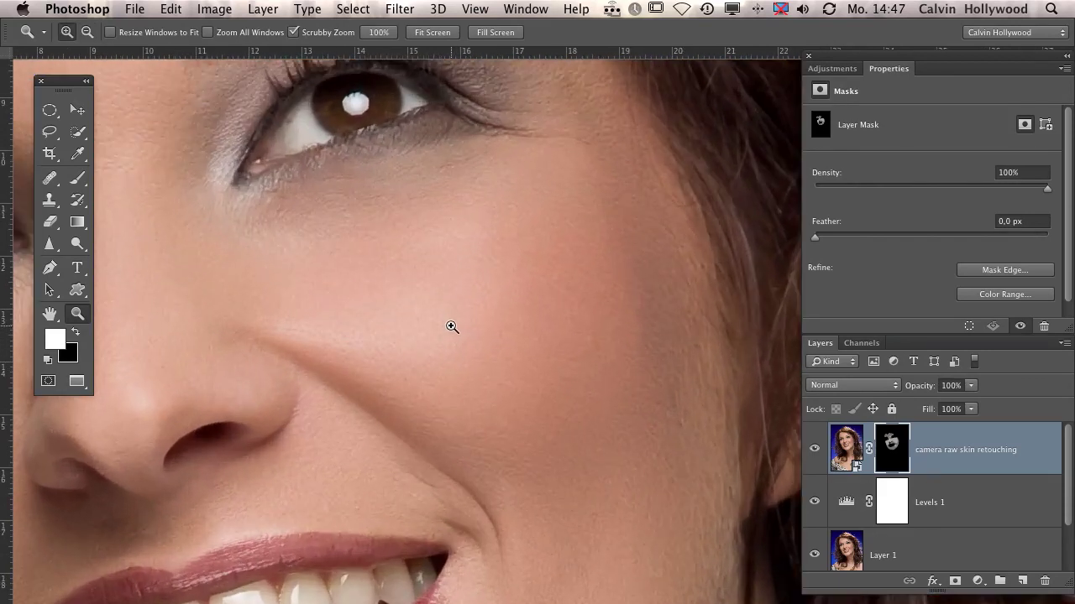
{"action": "left_click_drag", "start_coordinate": [436, 320], "coordinate": [523, 330]}
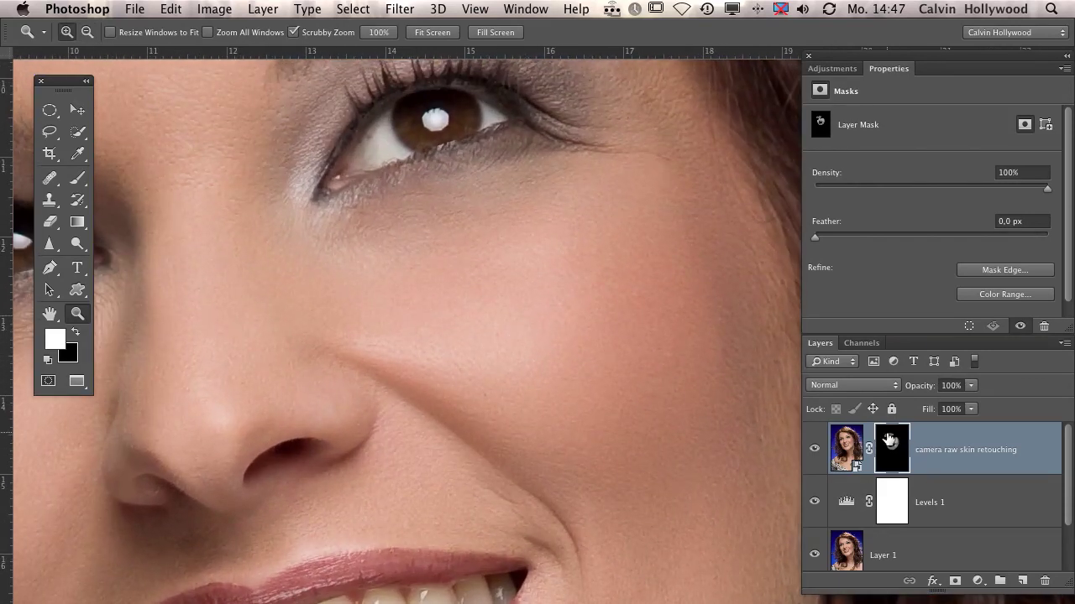
Step: Reopen the retouching smart object in Camera Raw and review its grain effect on the cheek at 100% view
{"action": "left_click", "coordinate": [843, 450]}
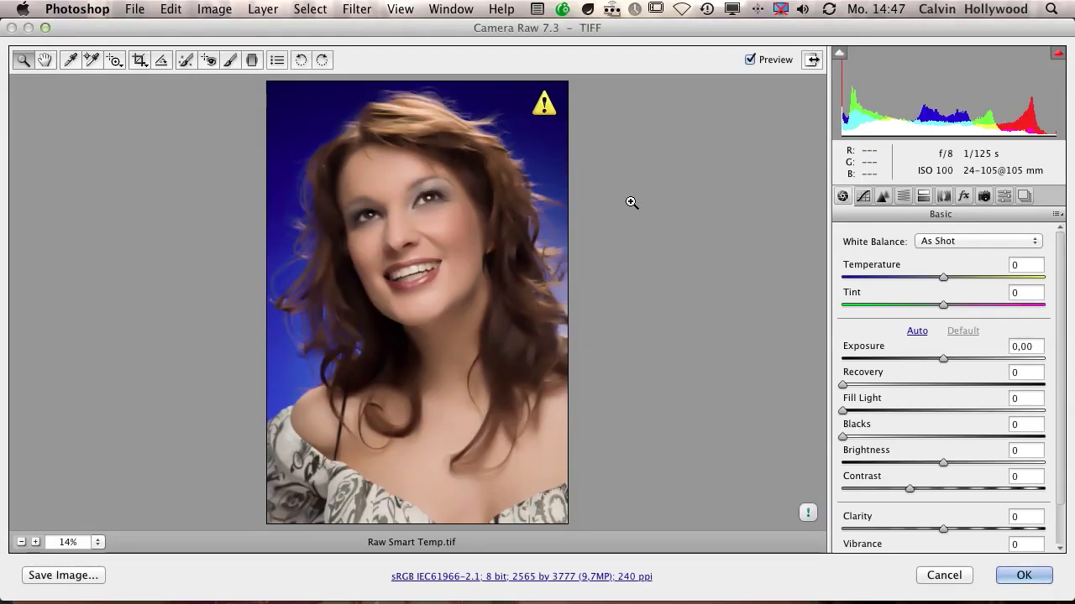
{"action": "left_click_drag", "start_coordinate": [402, 192], "coordinate": [515, 300]}
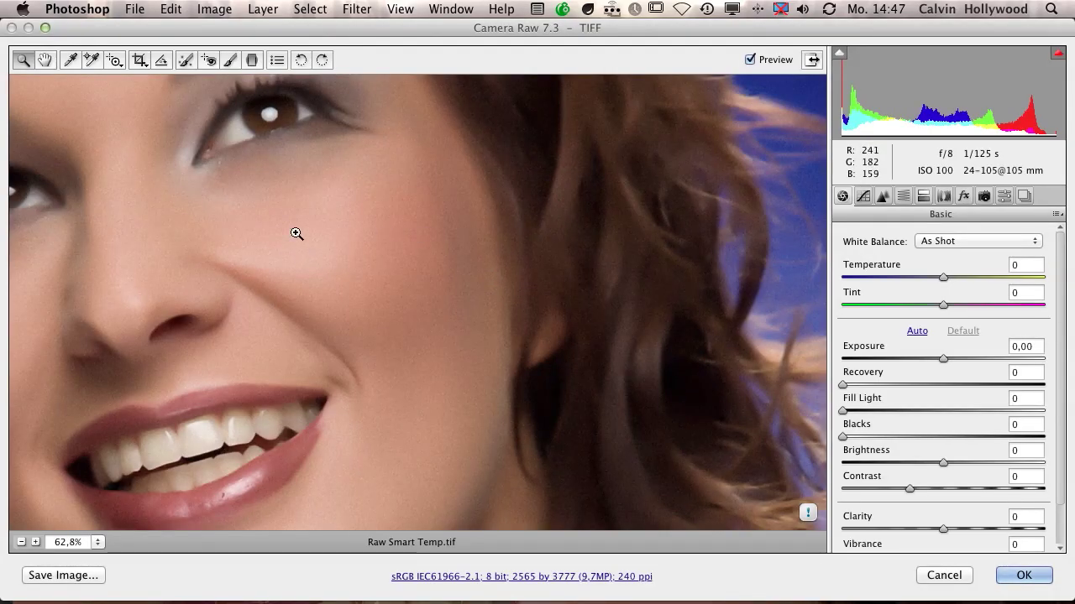
{"action": "left_click", "coordinate": [313, 244]}
{"action": "left_click", "coordinate": [470, 340]}
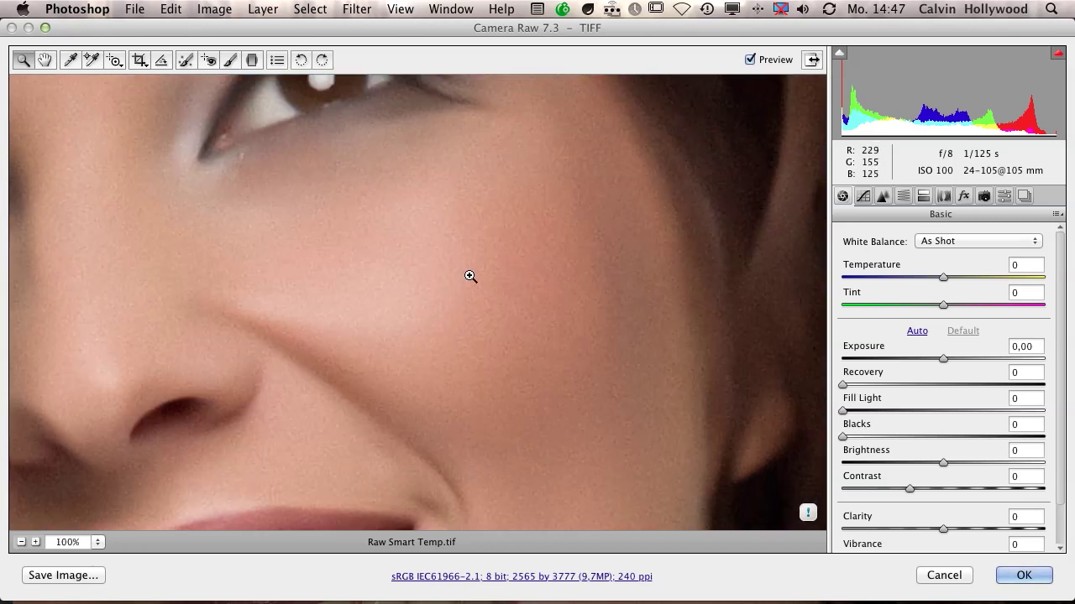
{"action": "left_click", "coordinate": [963, 195]}
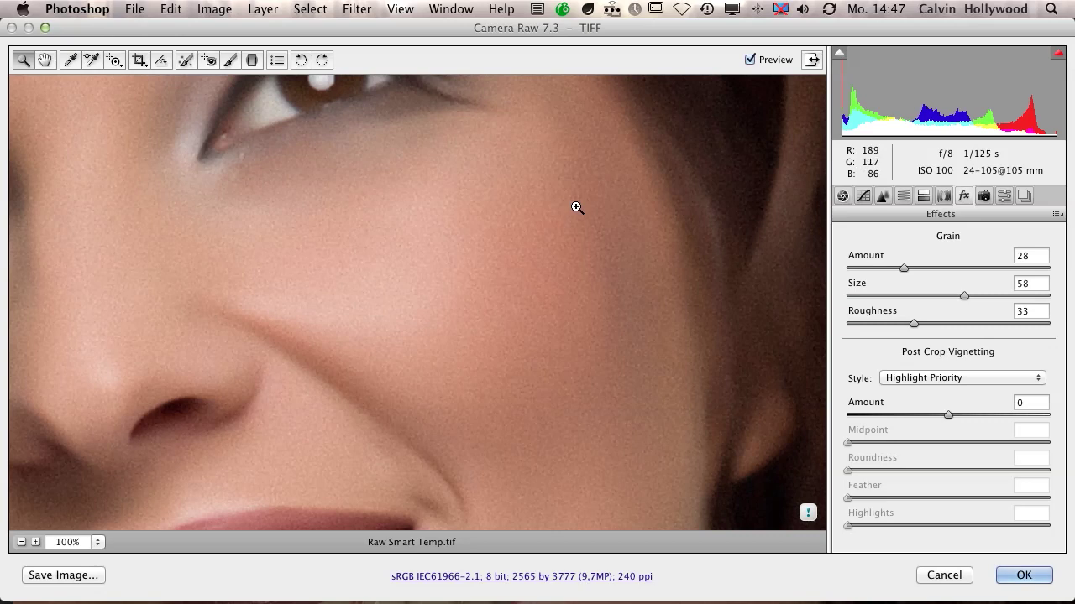
Step: Save the current Camera Raw settings as a preset named skin
{"action": "left_click", "coordinate": [1005, 198]}
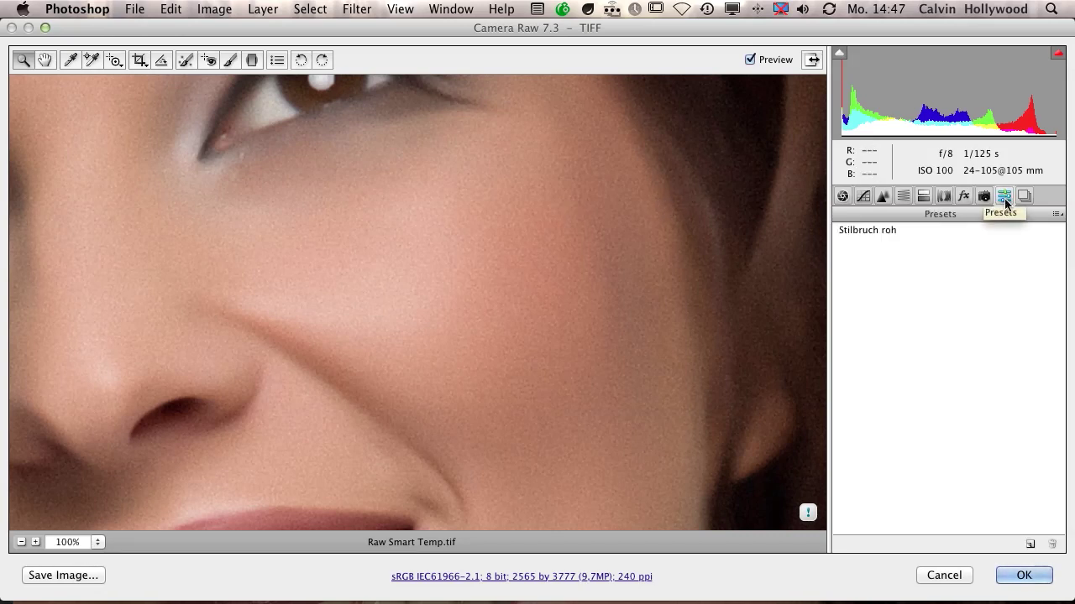
{"action": "left_click", "coordinate": [1056, 215]}
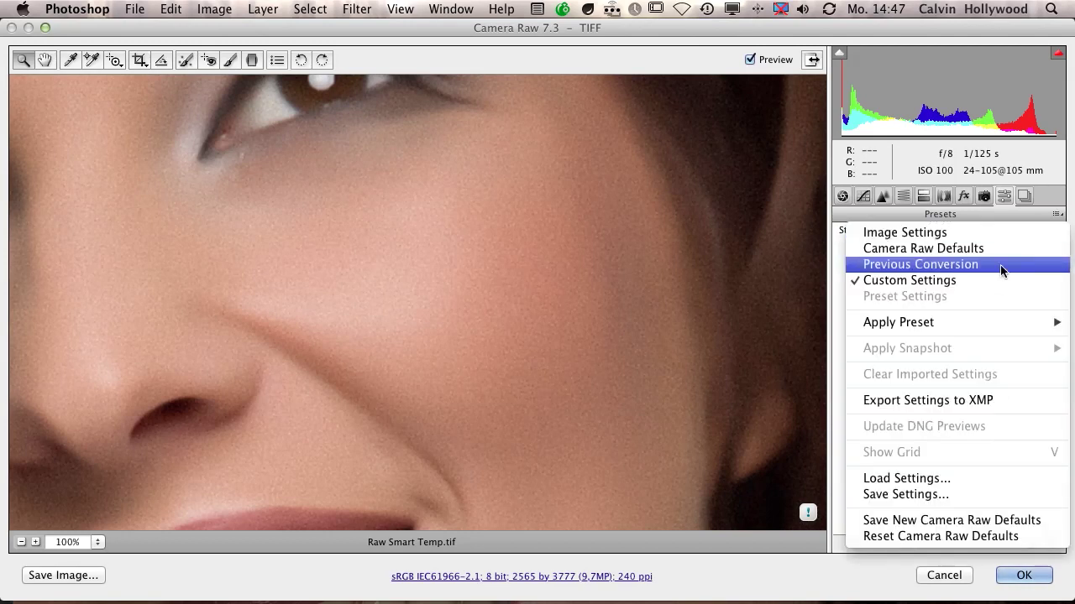
{"action": "left_click", "coordinate": [911, 495]}
{"action": "left_click", "coordinate": [669, 68]}
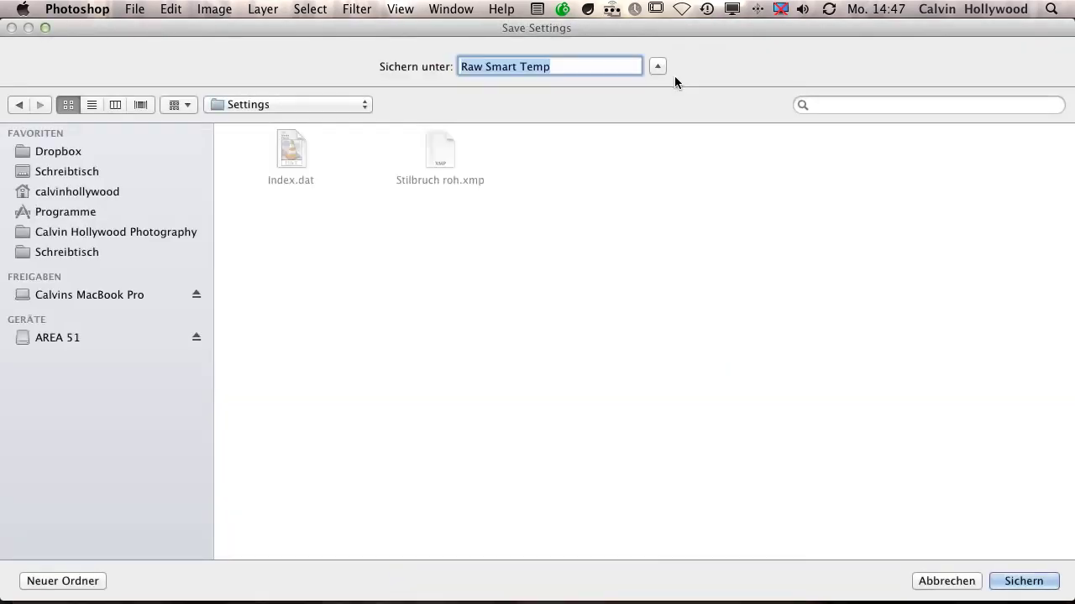
{"action": "type", "text": "skin"}
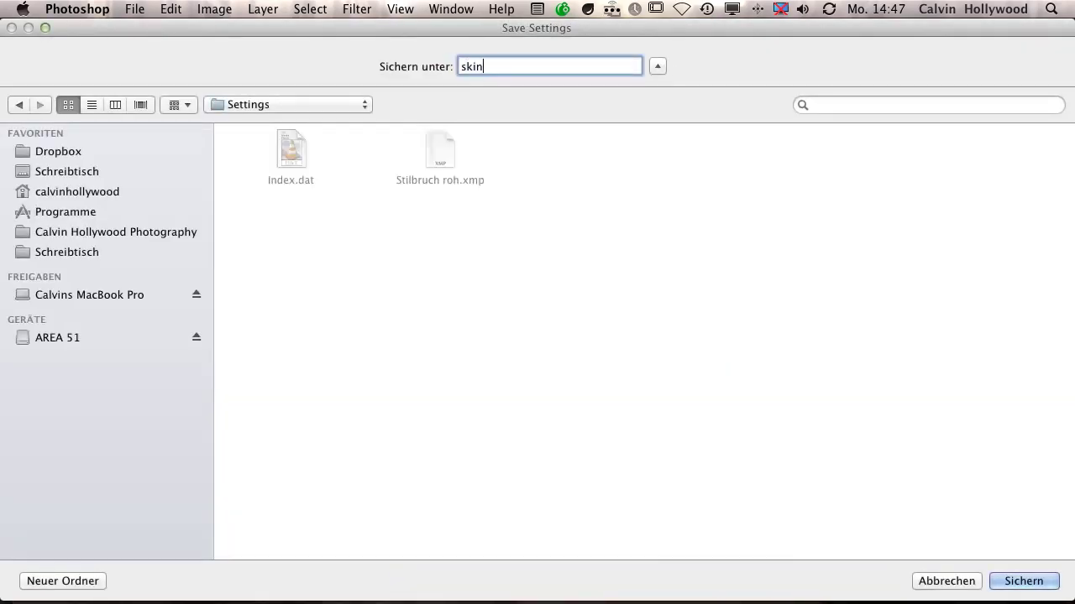
{"action": "key", "text": "Return"}
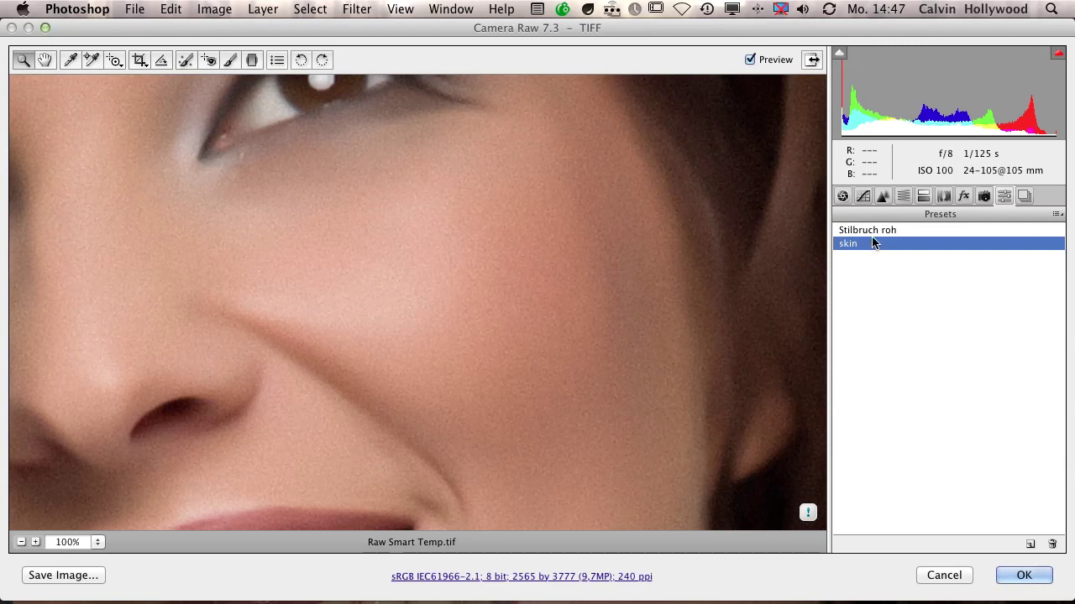
Step: Reset the Camera Raw settings to their defaults, and apply the saved skin preset to the portrait
{"action": "left_click", "coordinate": [1056, 215]}
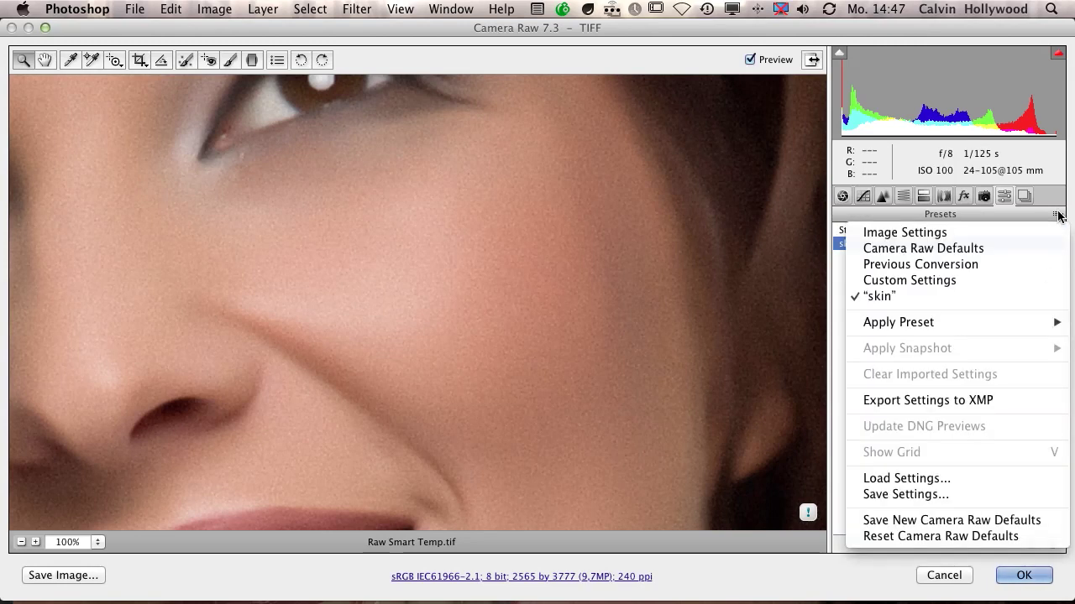
{"action": "left_click", "coordinate": [927, 540]}
{"action": "left_click", "coordinate": [354, 319], "text": "alt"}
{"action": "left_click", "coordinate": [354, 320], "text": "alt"}
{"action": "left_click", "coordinate": [353, 319], "text": "alt"}
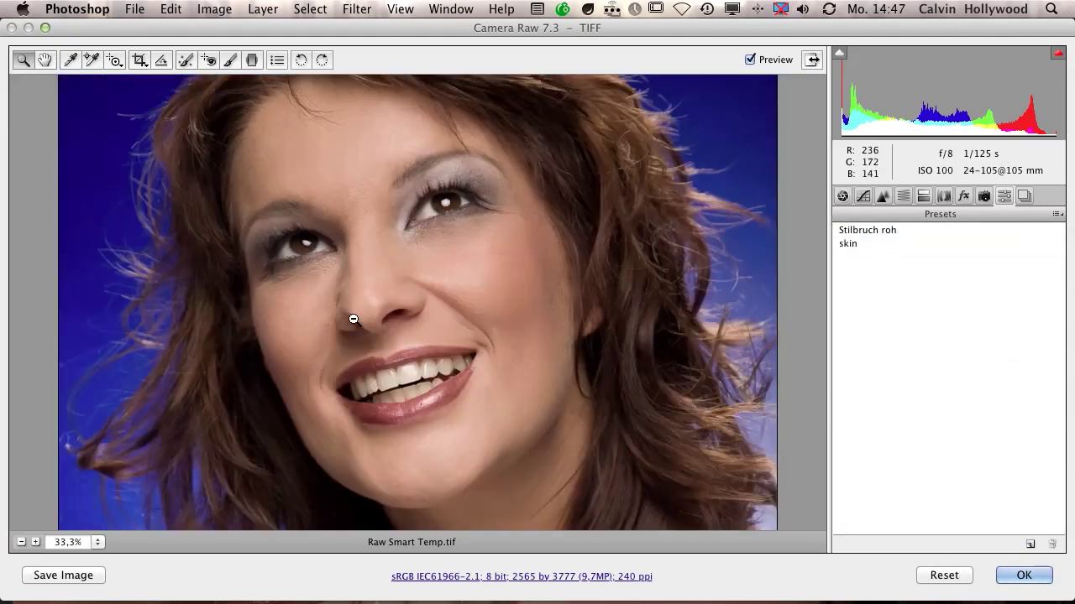
{"action": "left_click", "coordinate": [420, 322]}
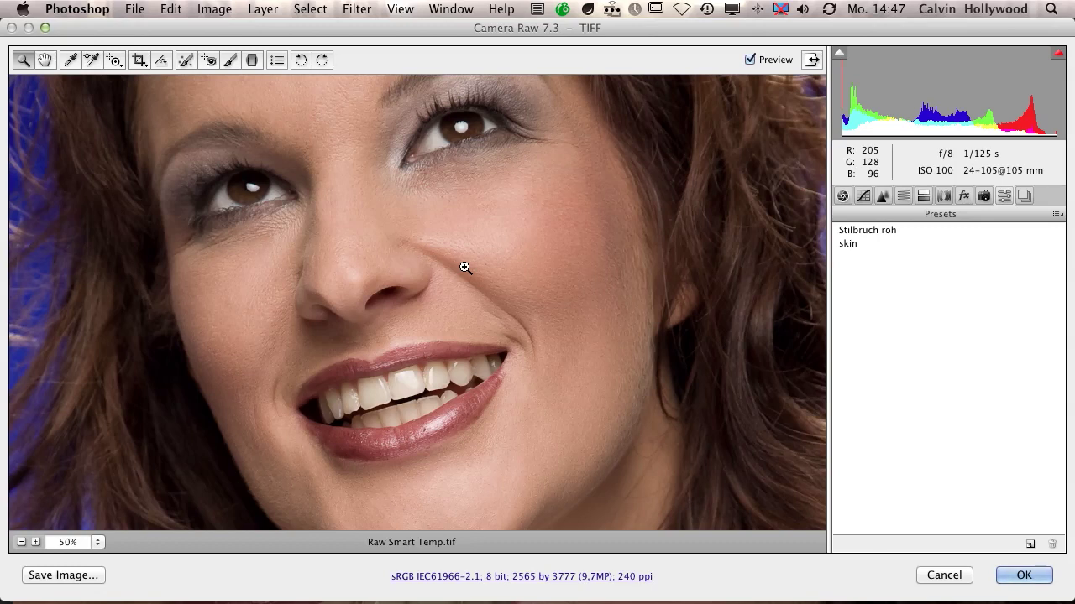
{"action": "left_click", "coordinate": [850, 244]}
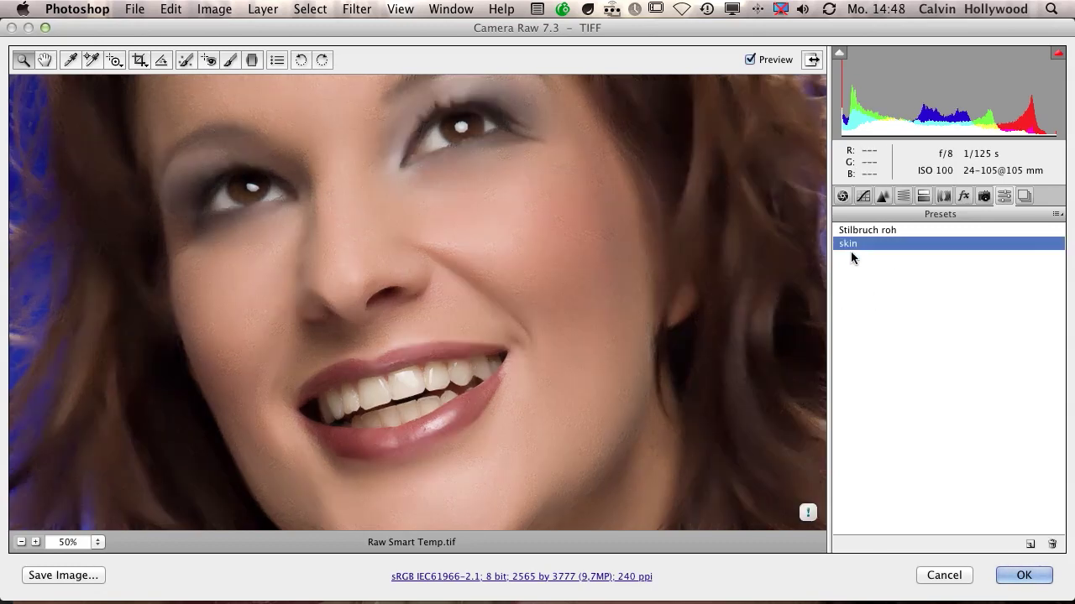
{"action": "left_click", "coordinate": [1015, 564]}
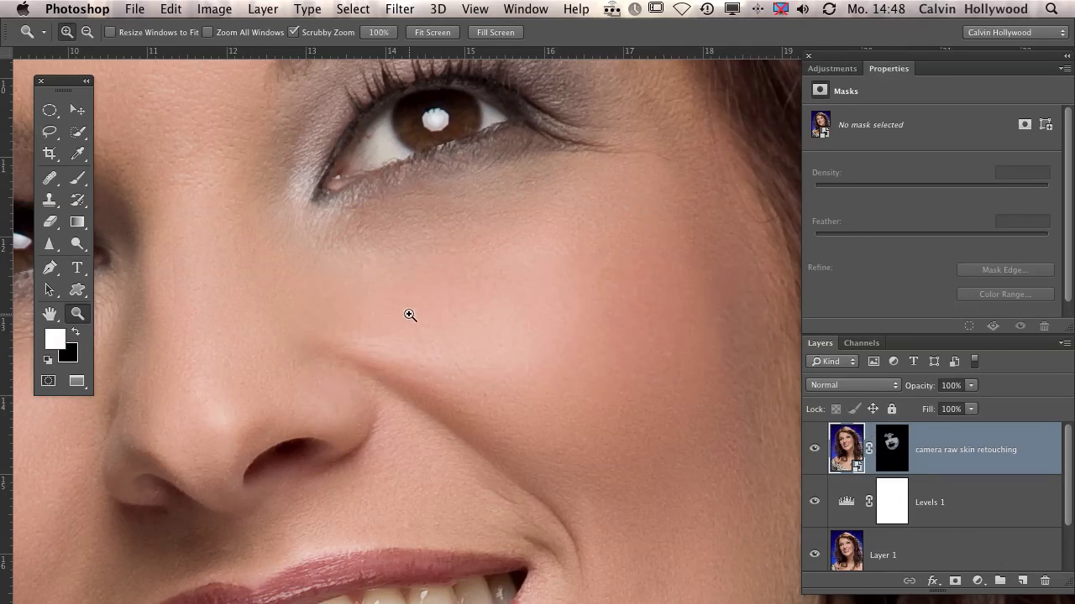
{"action": "left_click_drag", "start_coordinate": [525, 350], "coordinate": [456, 341]}
{"action": "left_click", "coordinate": [456, 341]}
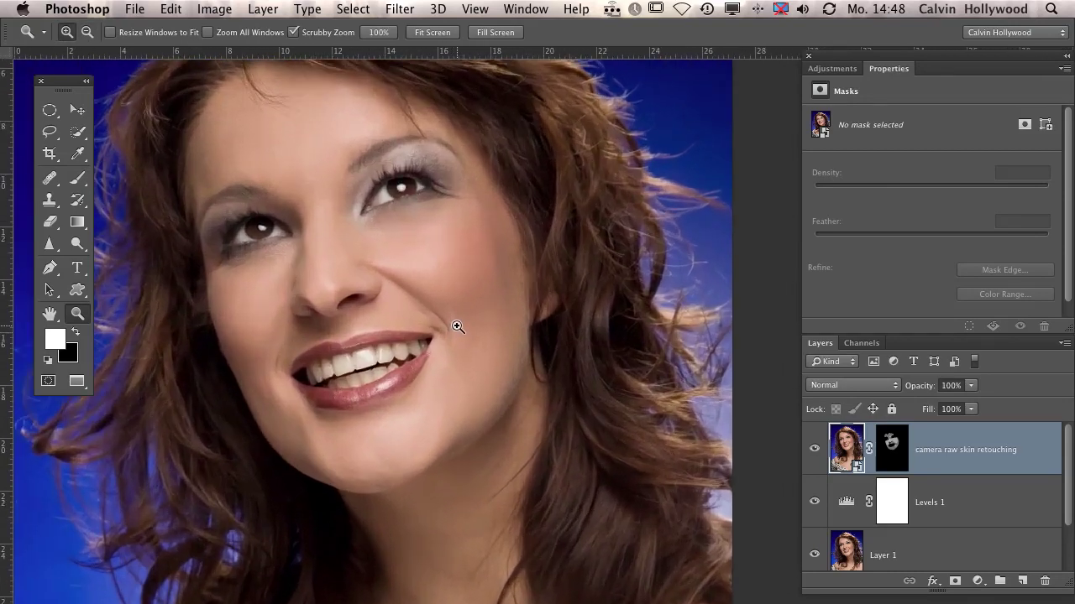